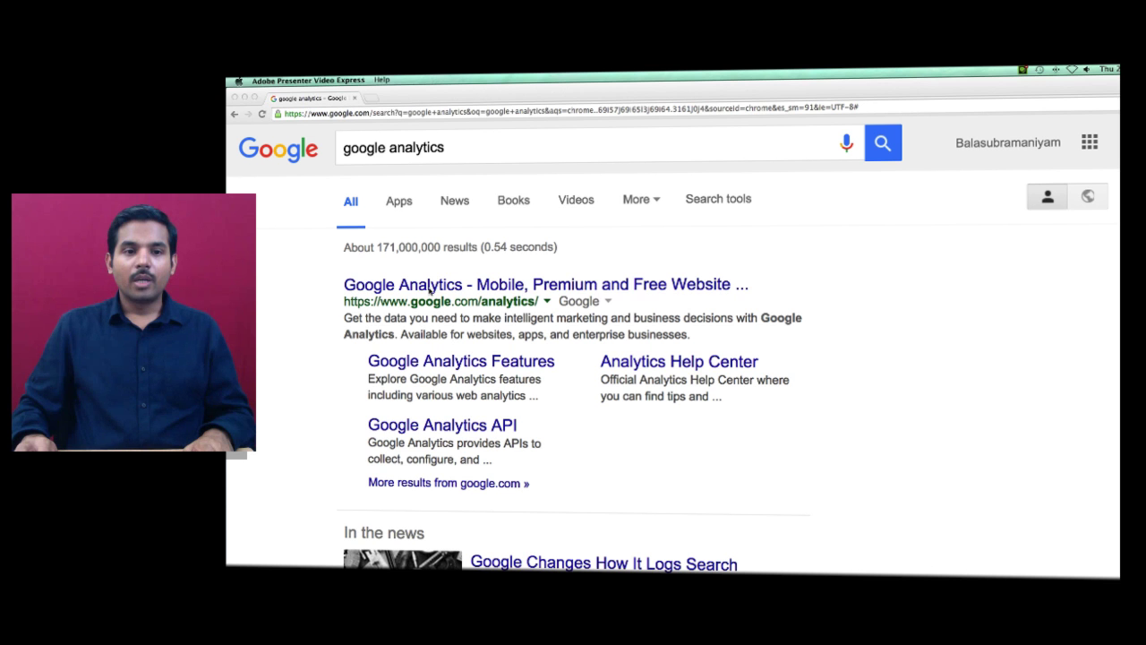
- Open the official Google Analytics website from the search results
left_click(427, 285)
left_click(431, 284)
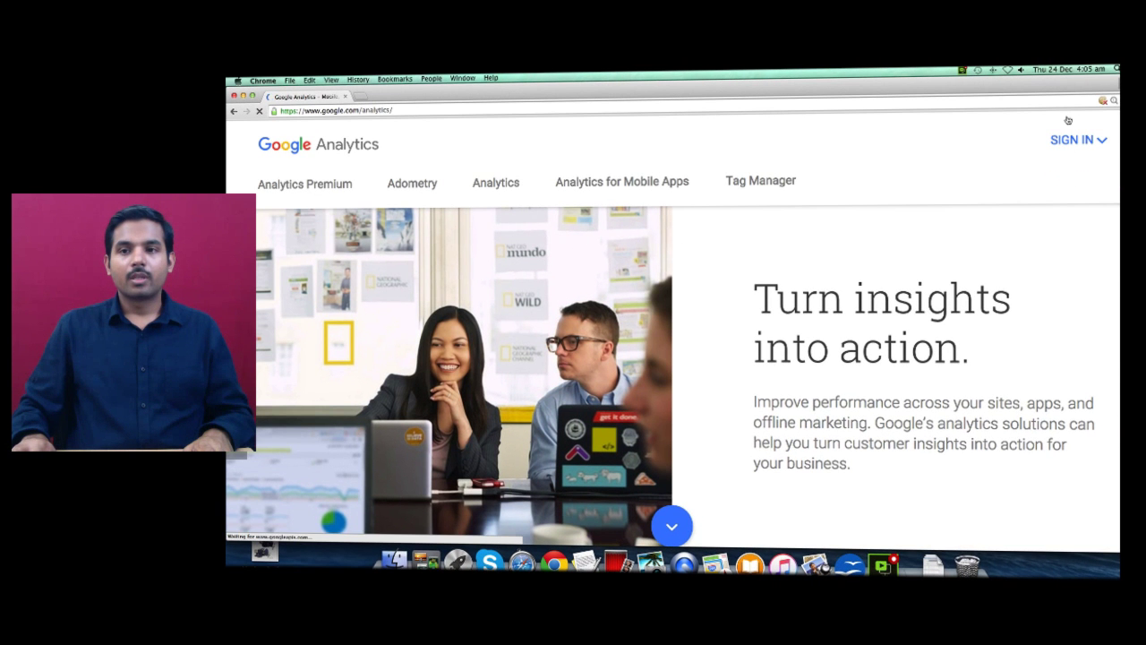
scroll(980, 278, "down", 5)
scroll(979, 278, "up", 5)
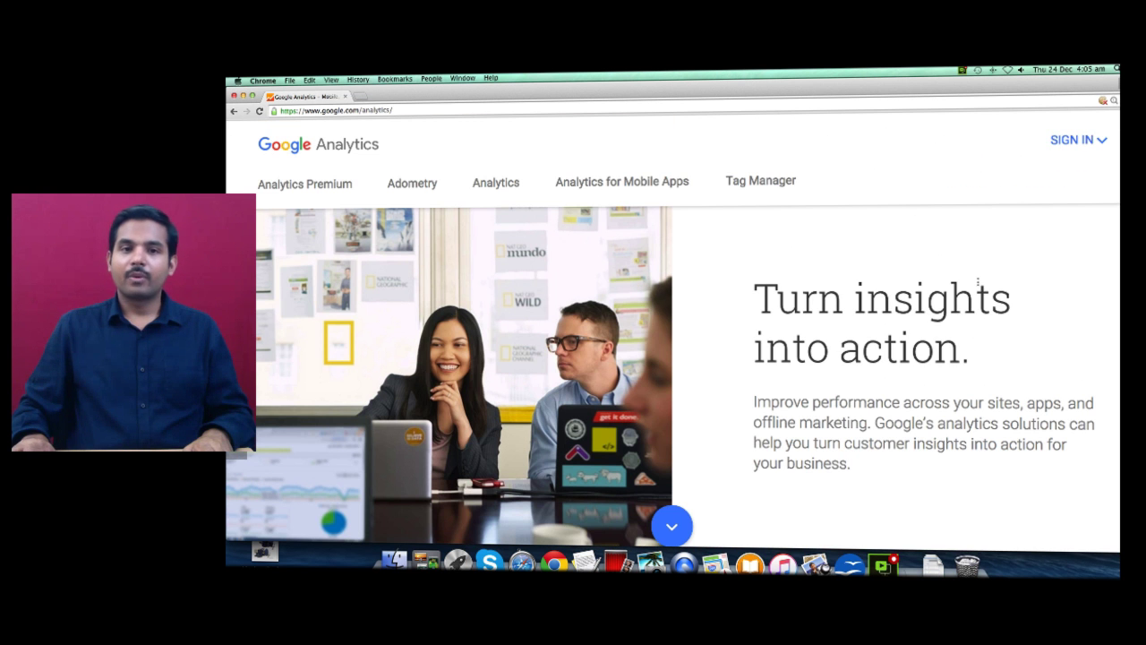
- Sign in to Google Analytics and start signing up for a new account
left_click(1062, 143)
left_click(990, 149)
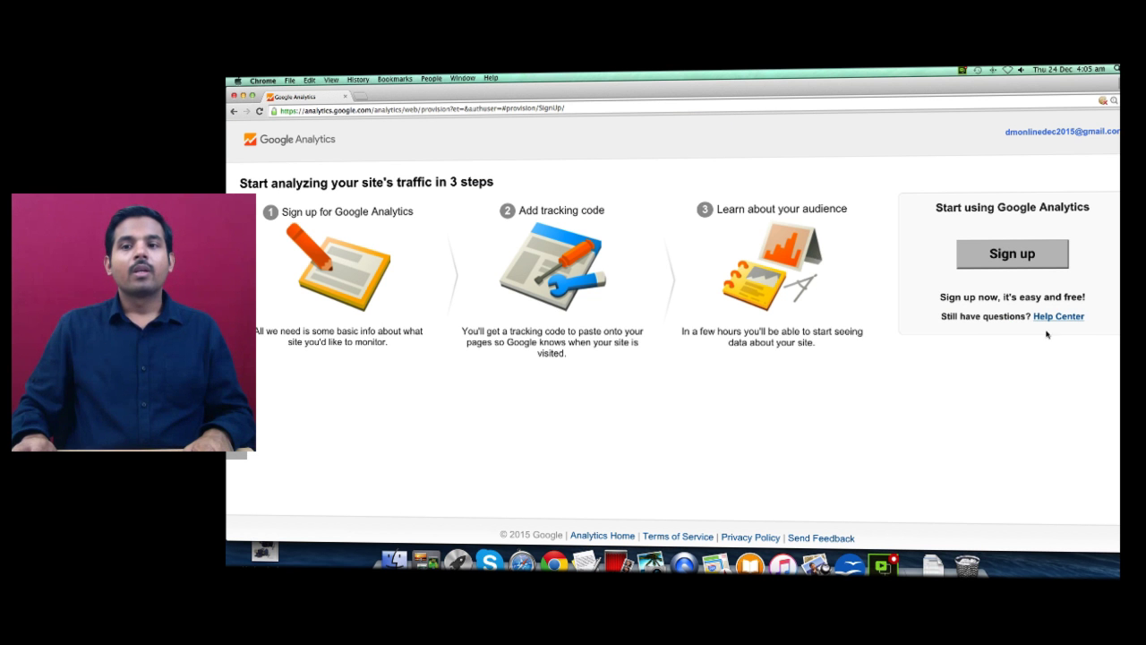
left_click(994, 255)
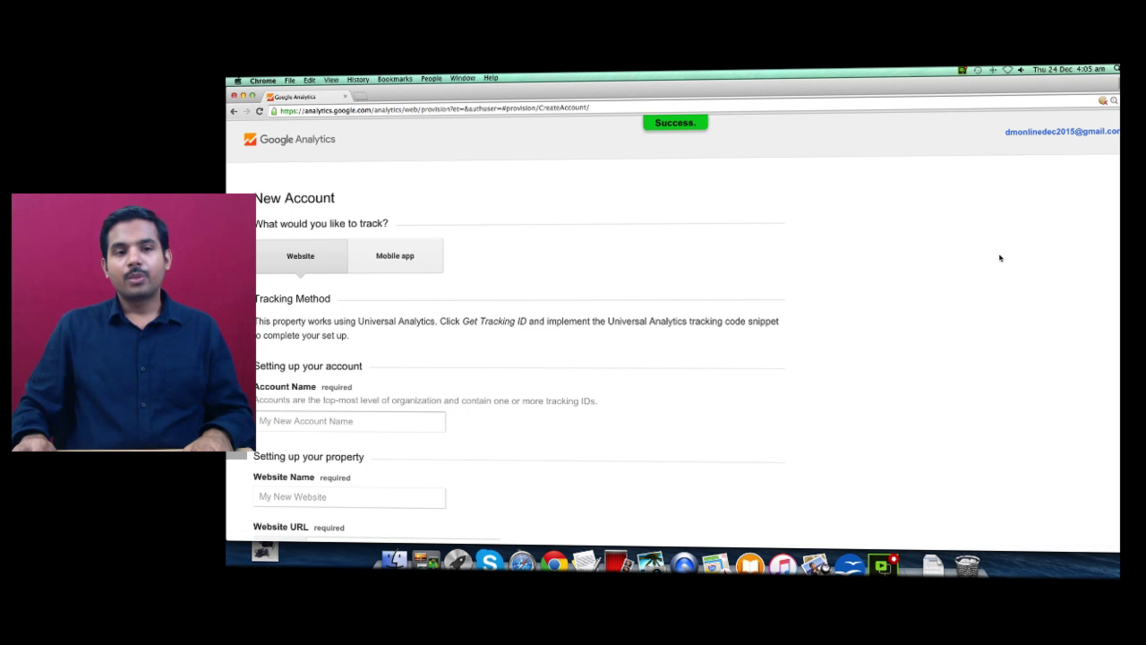
- Enter Vybavi as the account name for the new website tracking account
scroll(860, 269, "down", 2)
scroll(448, 268, "up", 2)
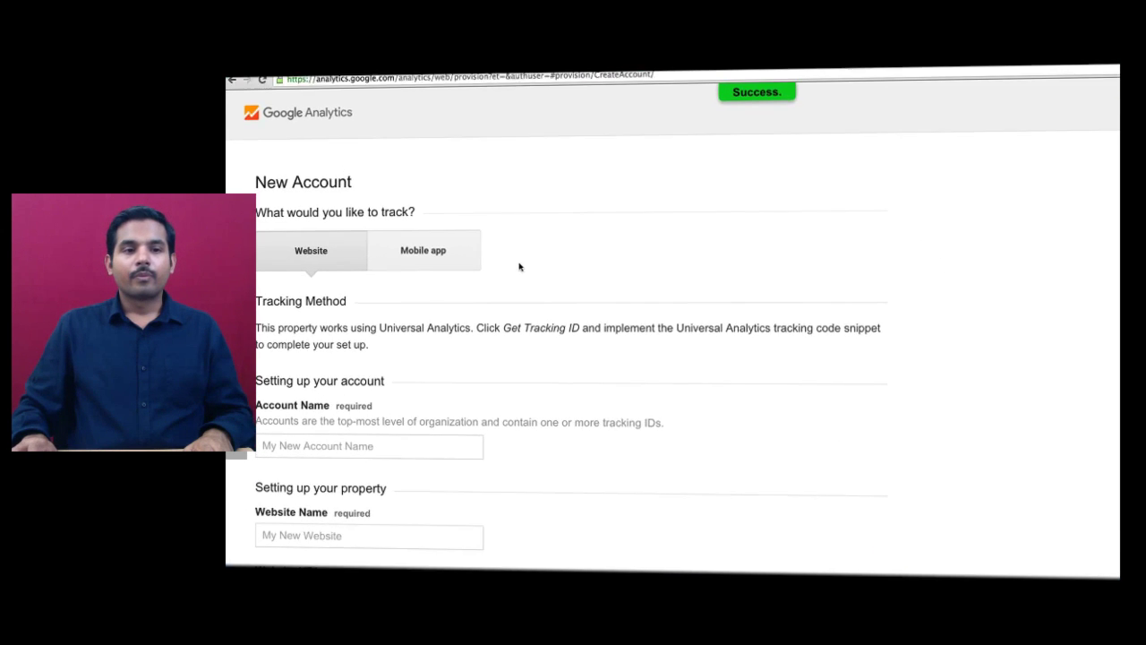
scroll(375, 273, "down", 1)
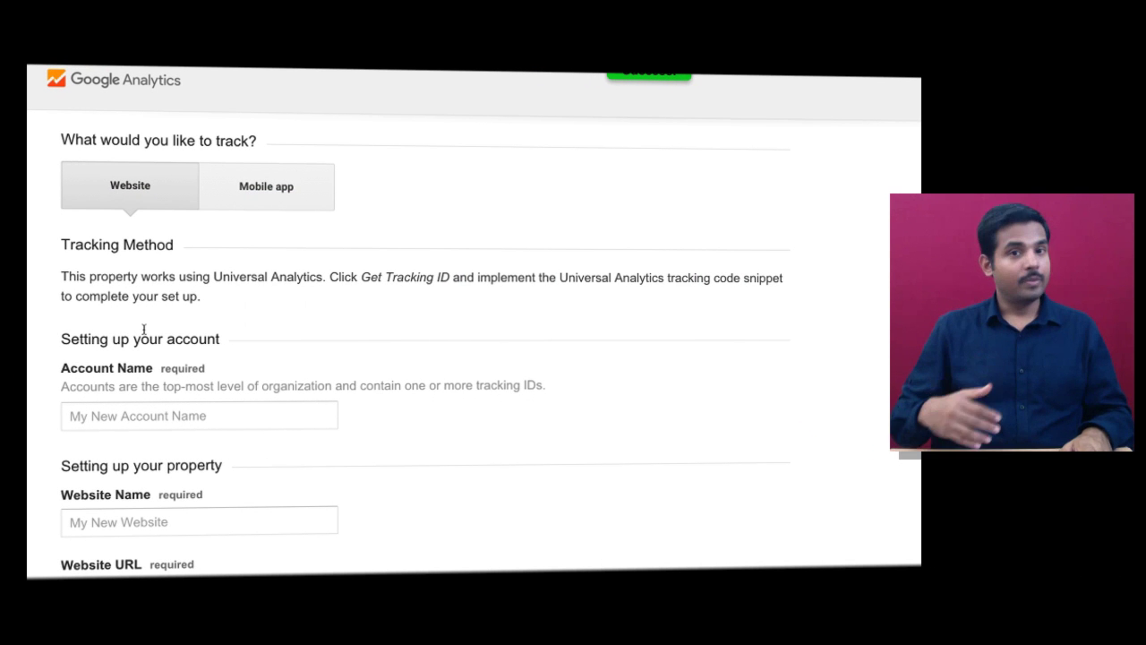
scroll(149, 391, "down", 2)
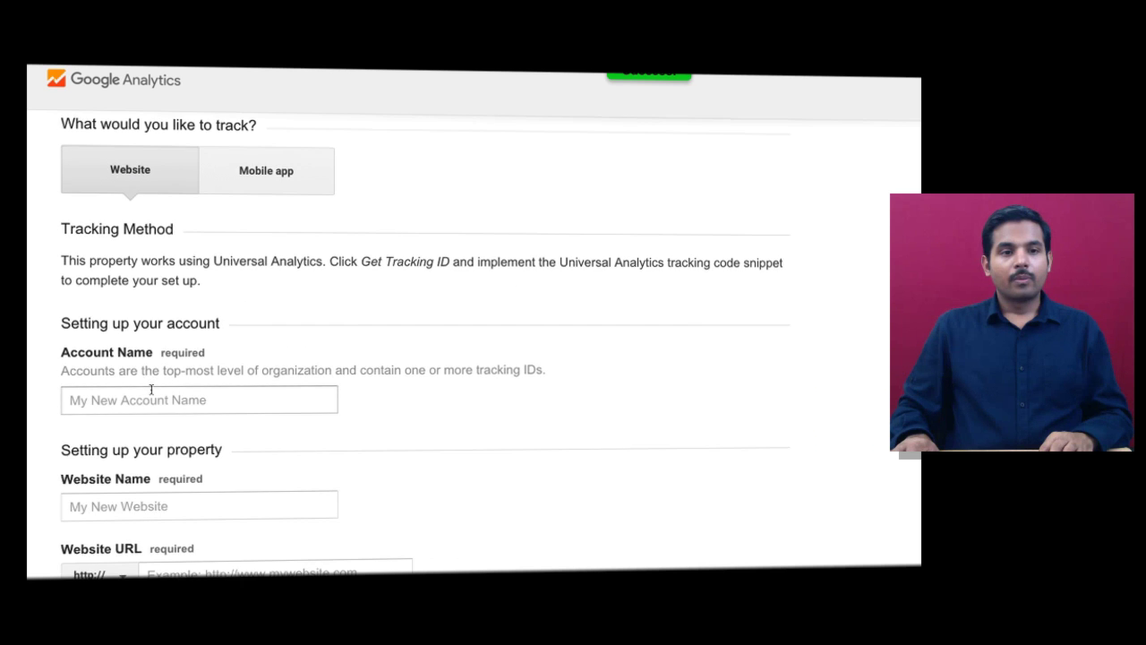
scroll(150, 396, "down", 3)
left_click(127, 226)
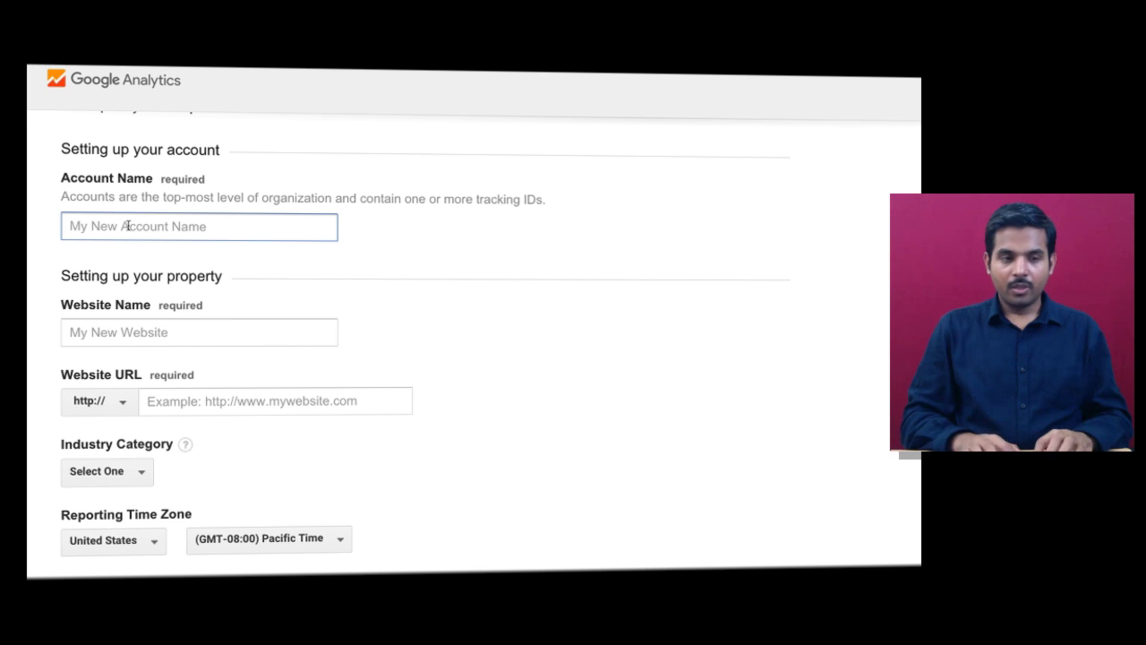
type("V")
key("BackSpace")
type("v")
key("BackSpace")
type("VY")
key("BackSpace")
type("ybavi")
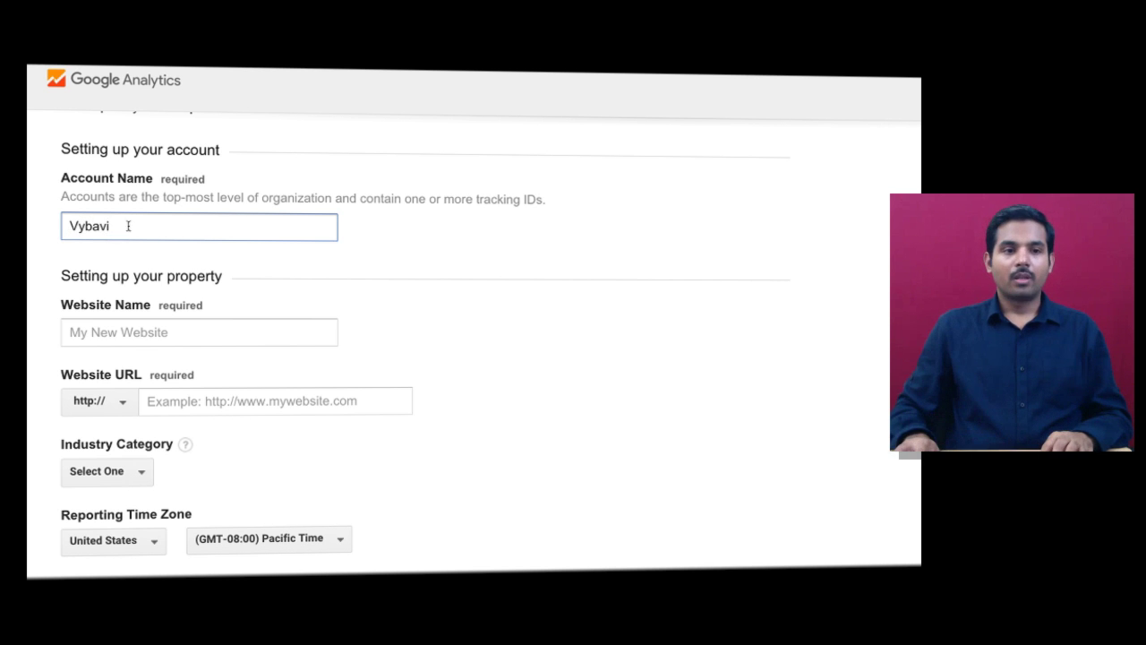
- Enter vybavi as the website name in the property setup
left_click(158, 324)
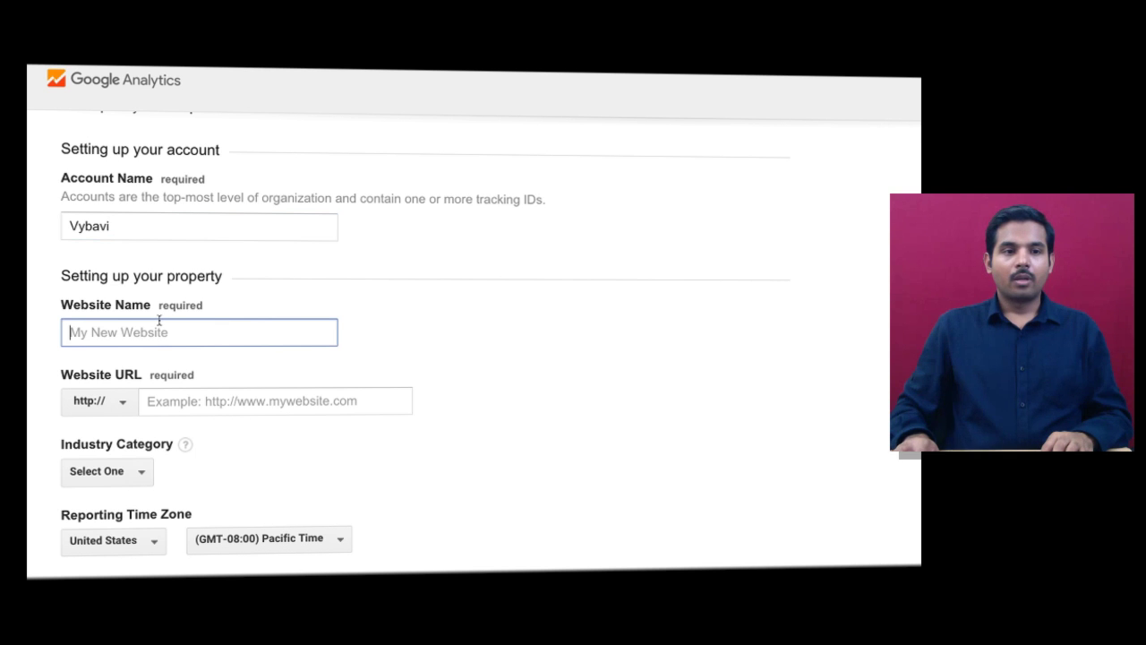
type("vybavi")
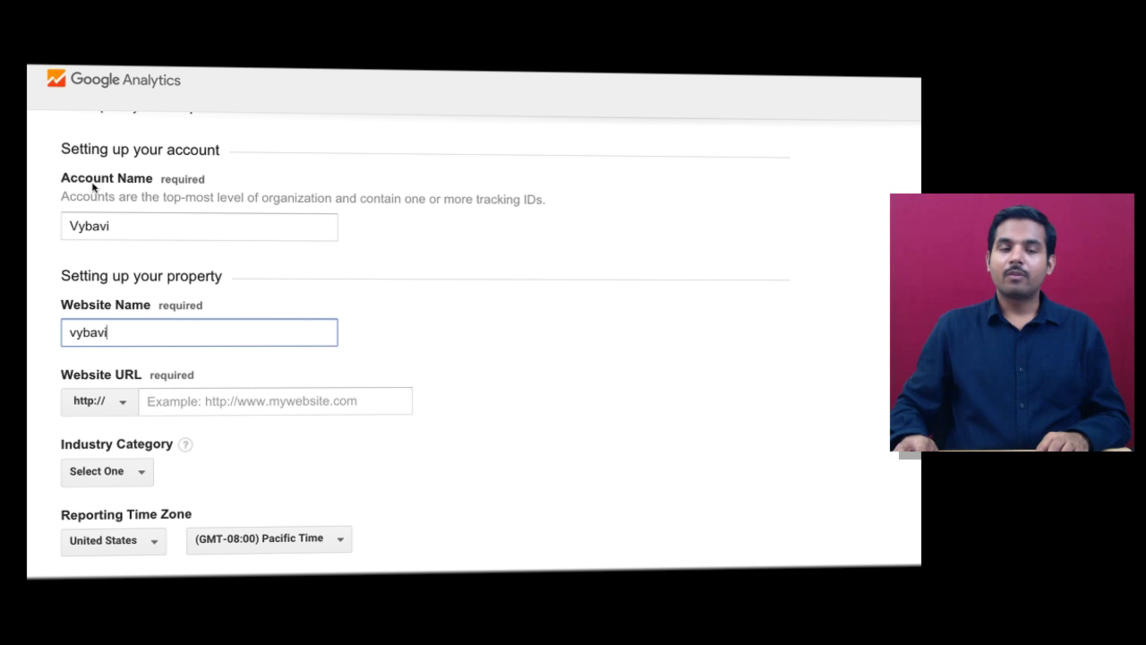
double_click(115, 226)
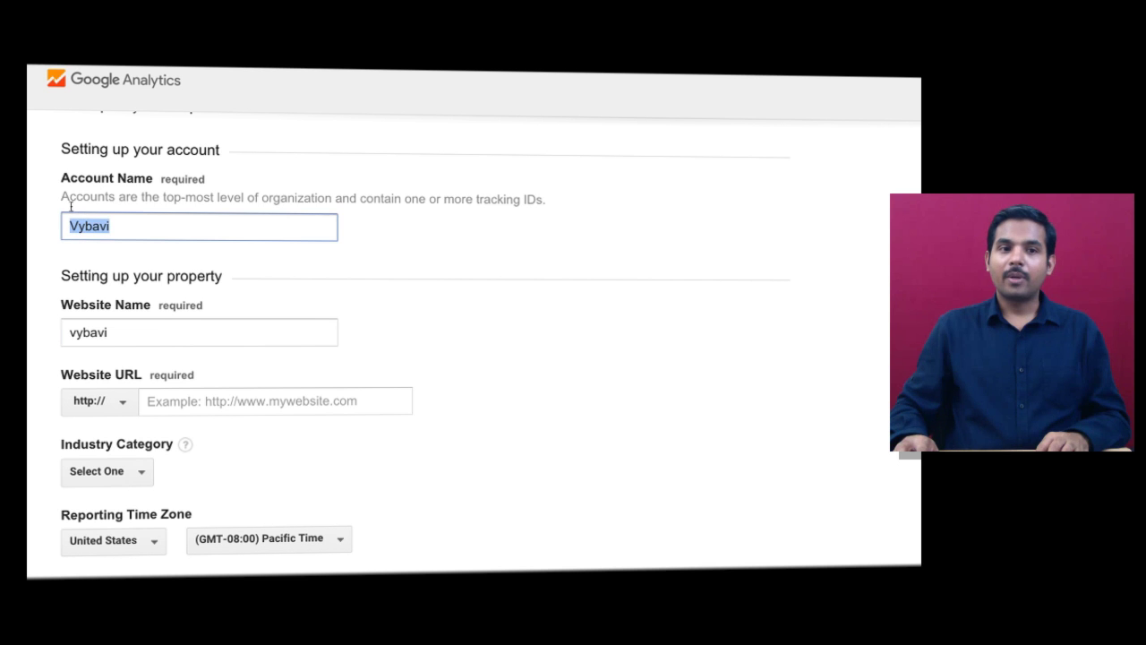
left_click_drag(165, 270, 222, 276)
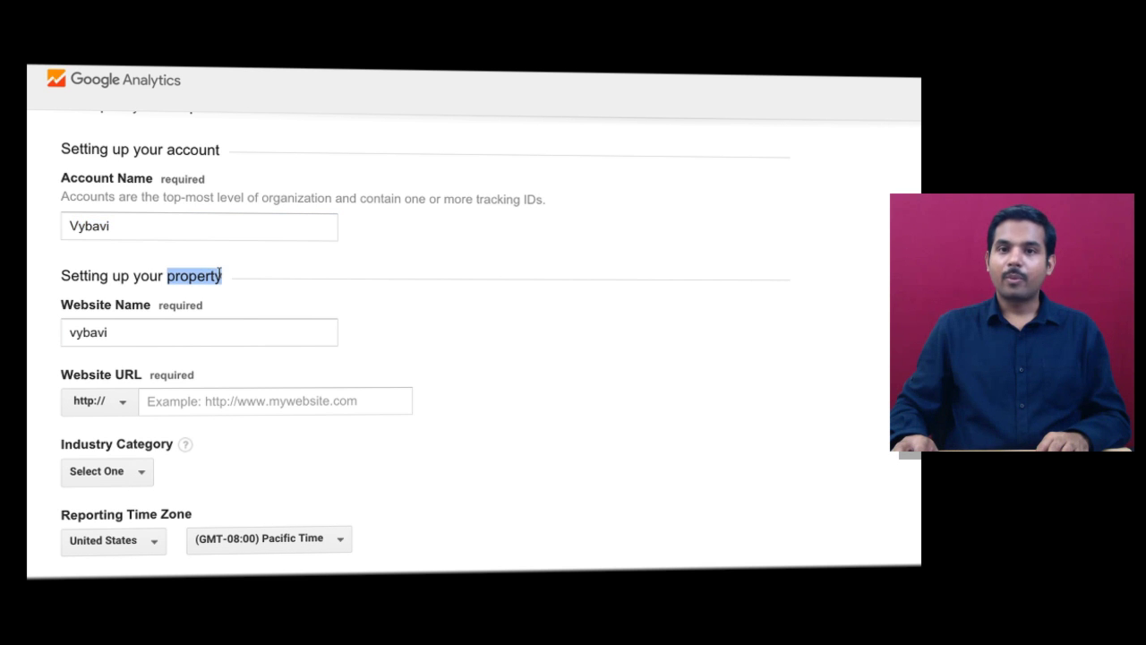
left_click_drag(122, 327, 56, 326)
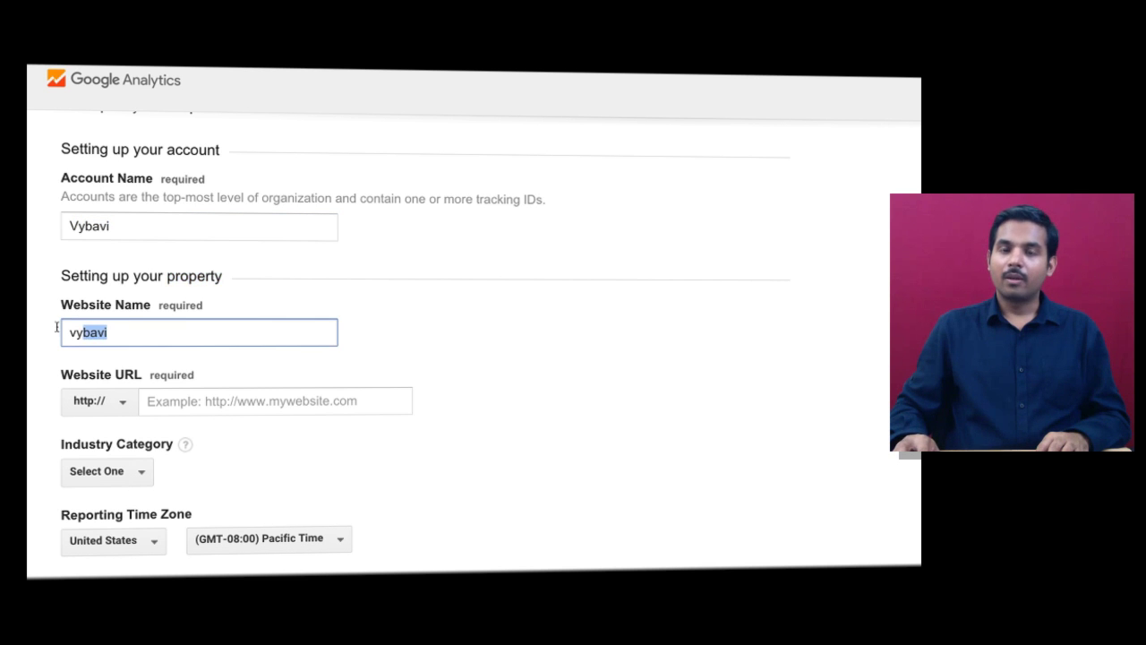
left_click(197, 400)
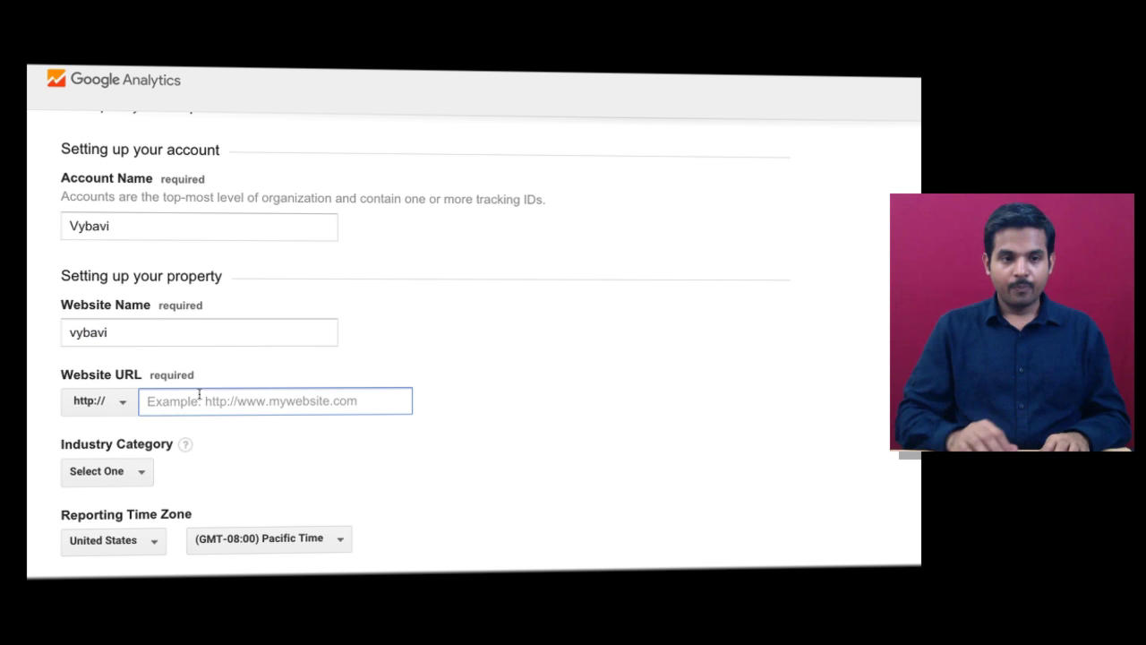
type("www.")
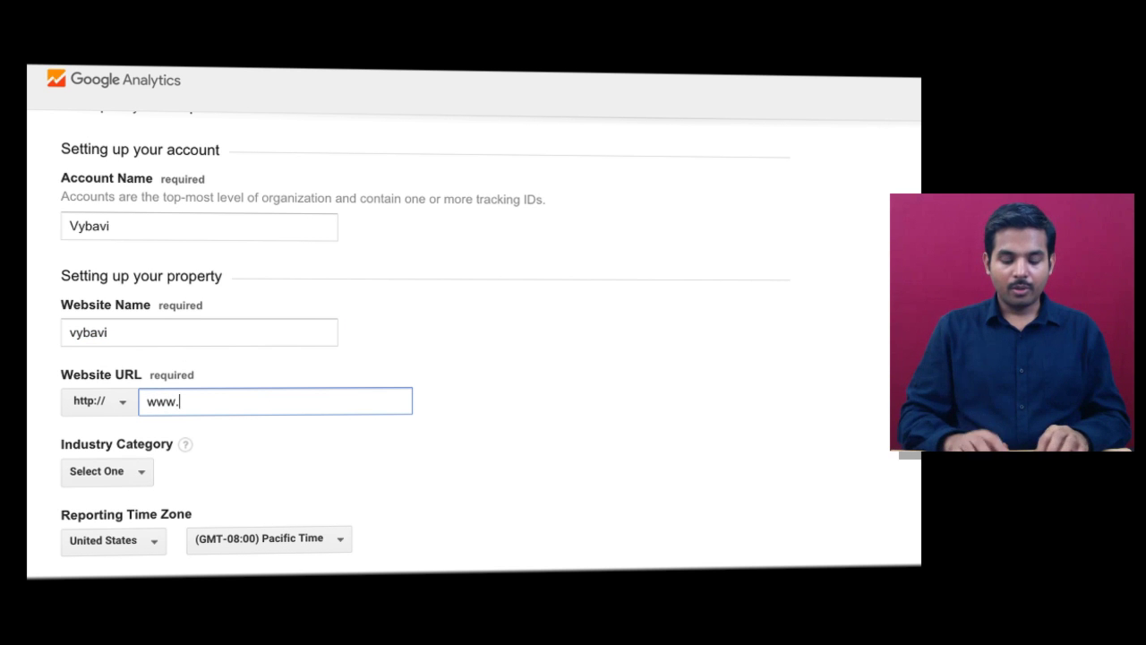
type("vybavi.com")
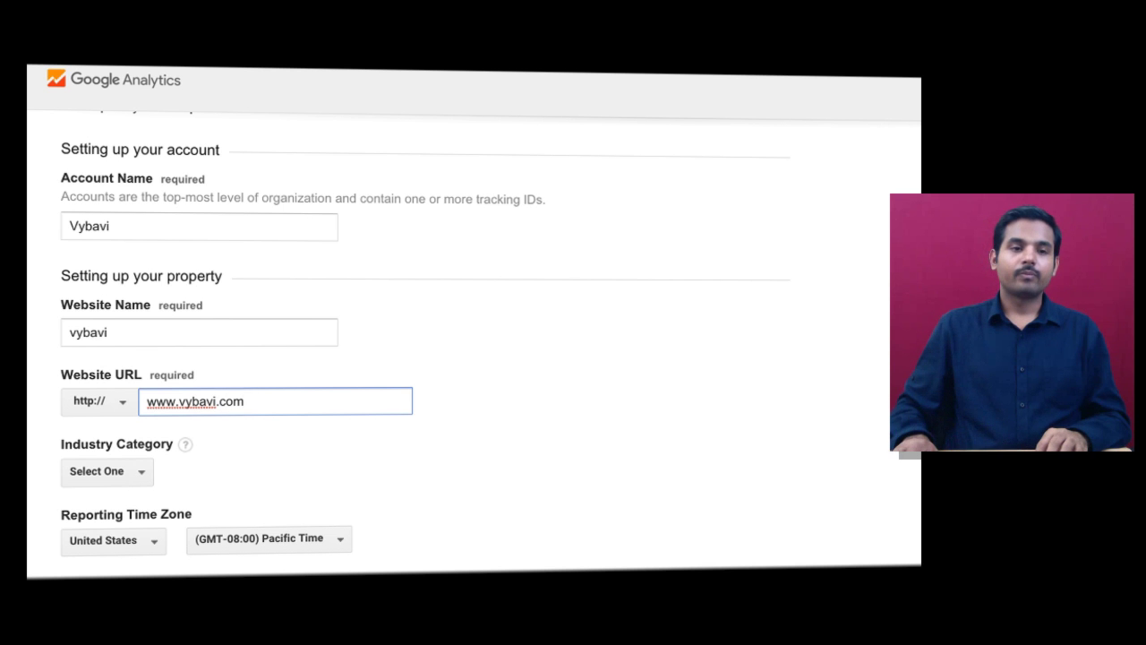
- Set the property's industry category to Computers and Electronics
scroll(474, 340, "down", 1)
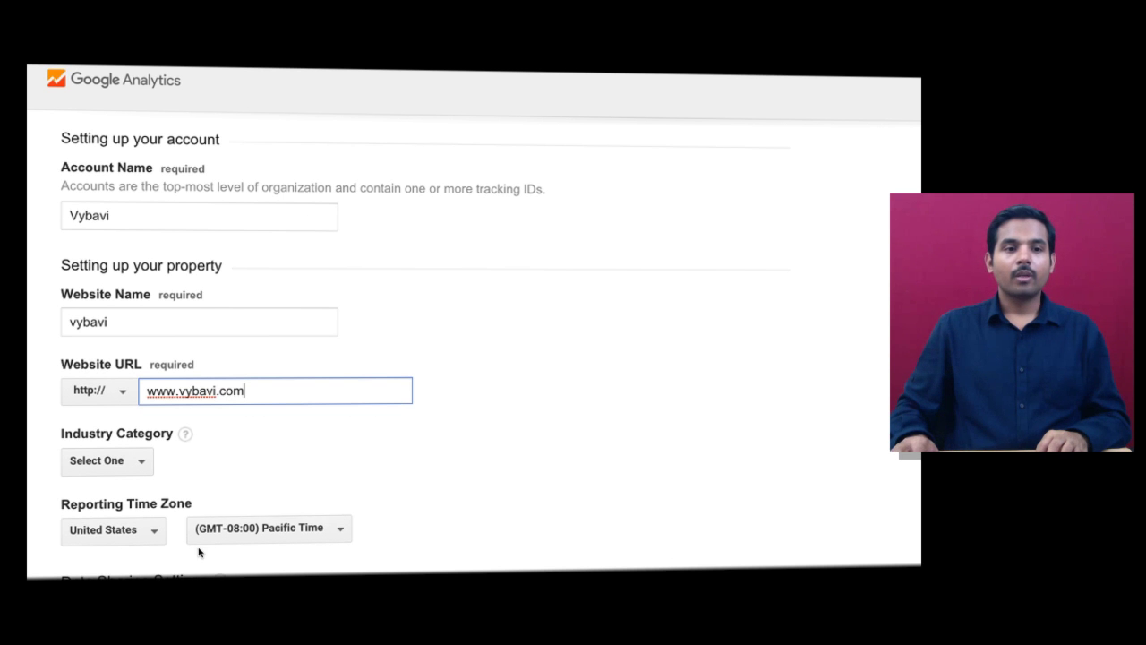
scroll(125, 461, "down", 1)
left_click(139, 429)
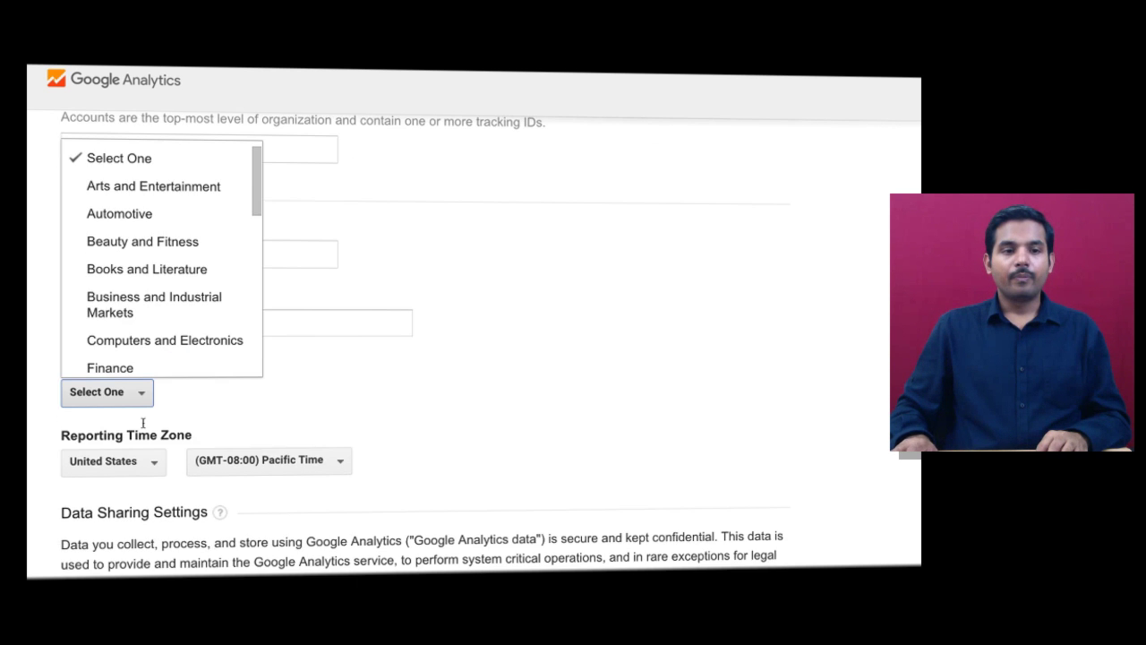
left_click_drag(253, 183, 255, 341)
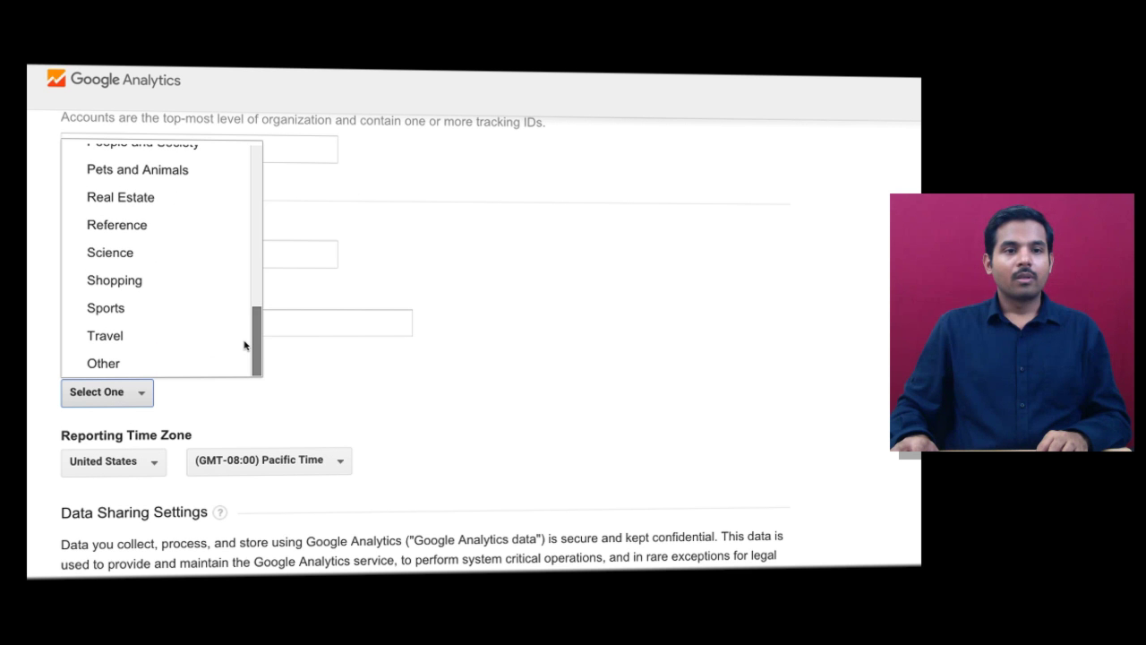
left_click_drag(255, 334, 257, 184)
left_click(164, 274)
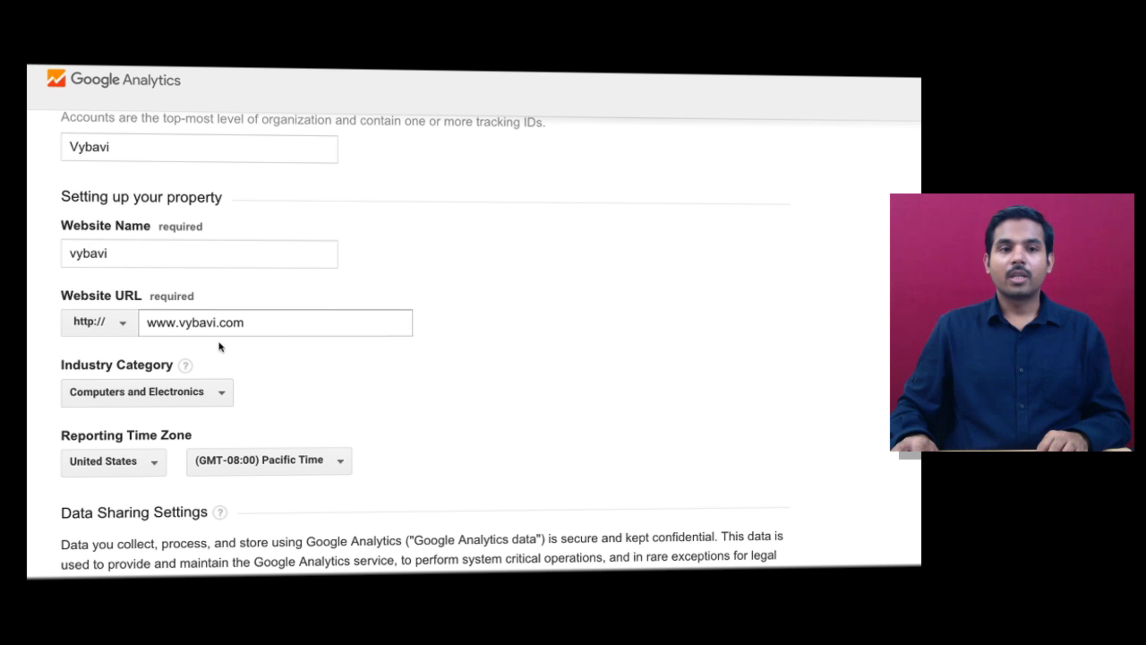
- Set the country of the reporting time zone to India
left_click(113, 459)
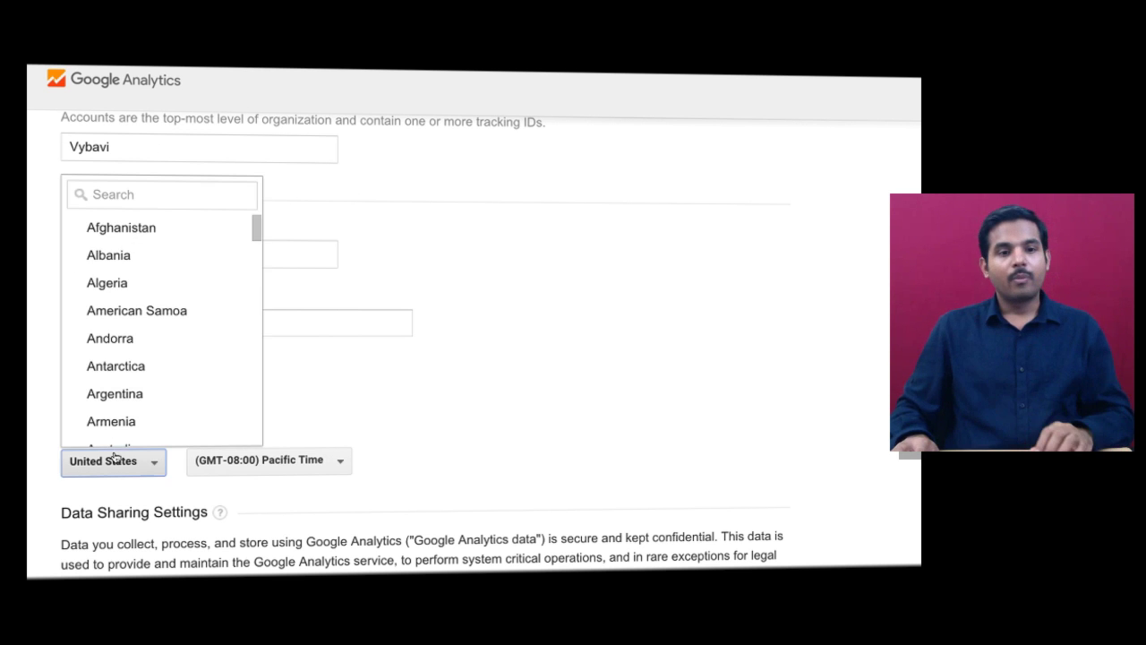
left_click(174, 195)
type("in")
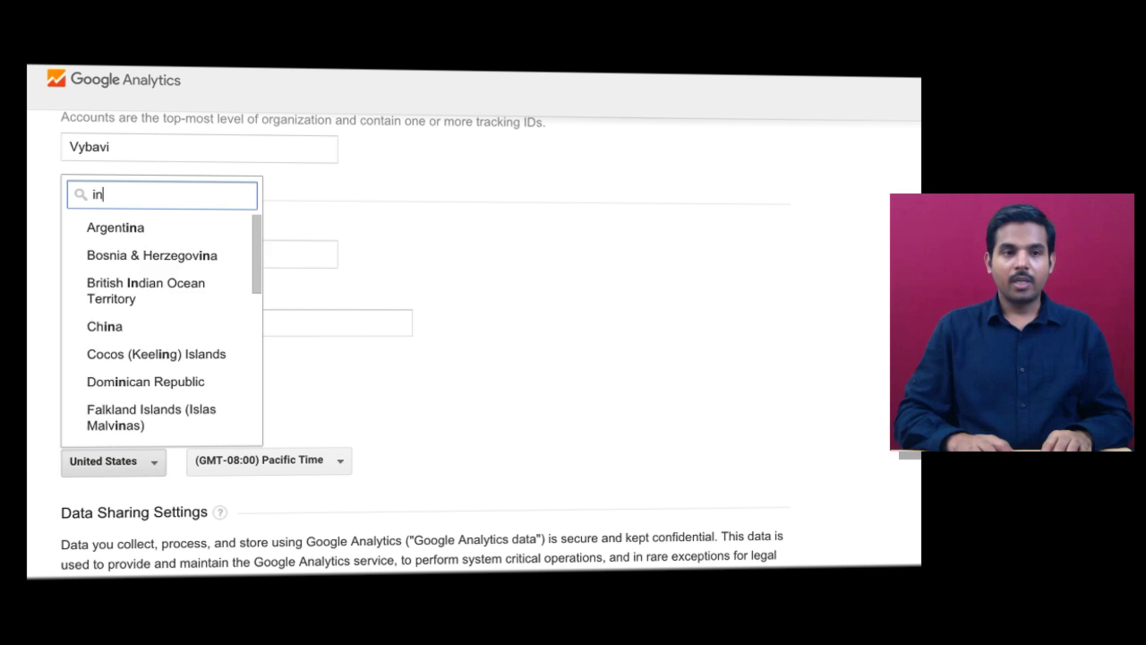
type("dia")
left_click(100, 255)
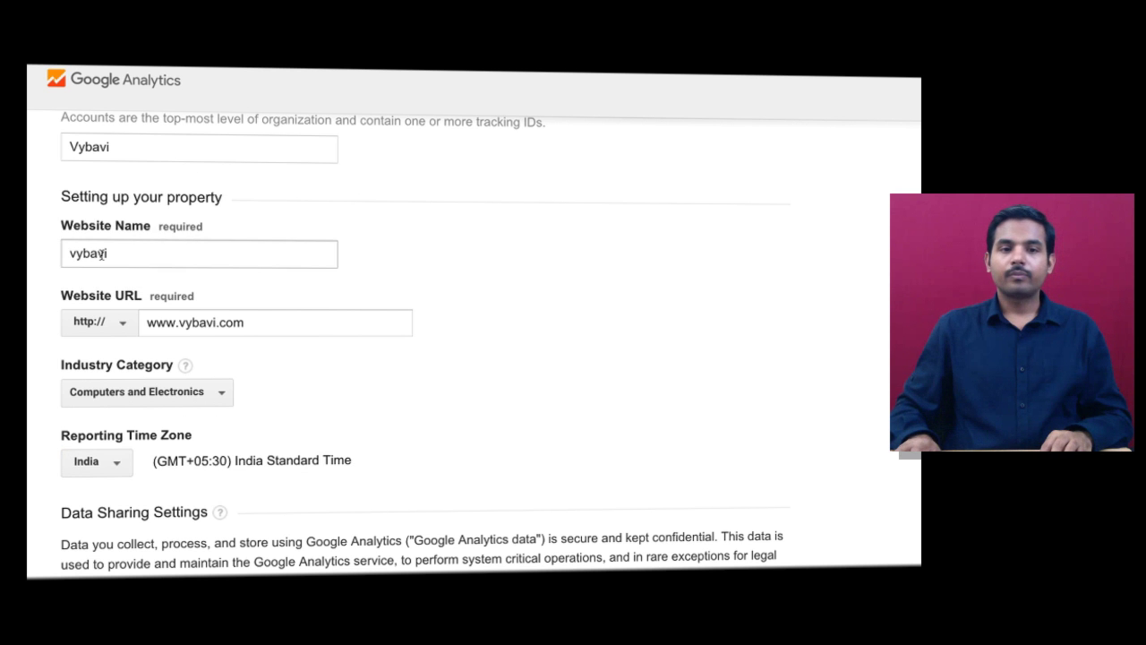
- Review the data sharing settings, leave all four options enabled, and request the tracking ID
scroll(55, 489, "down", 3)
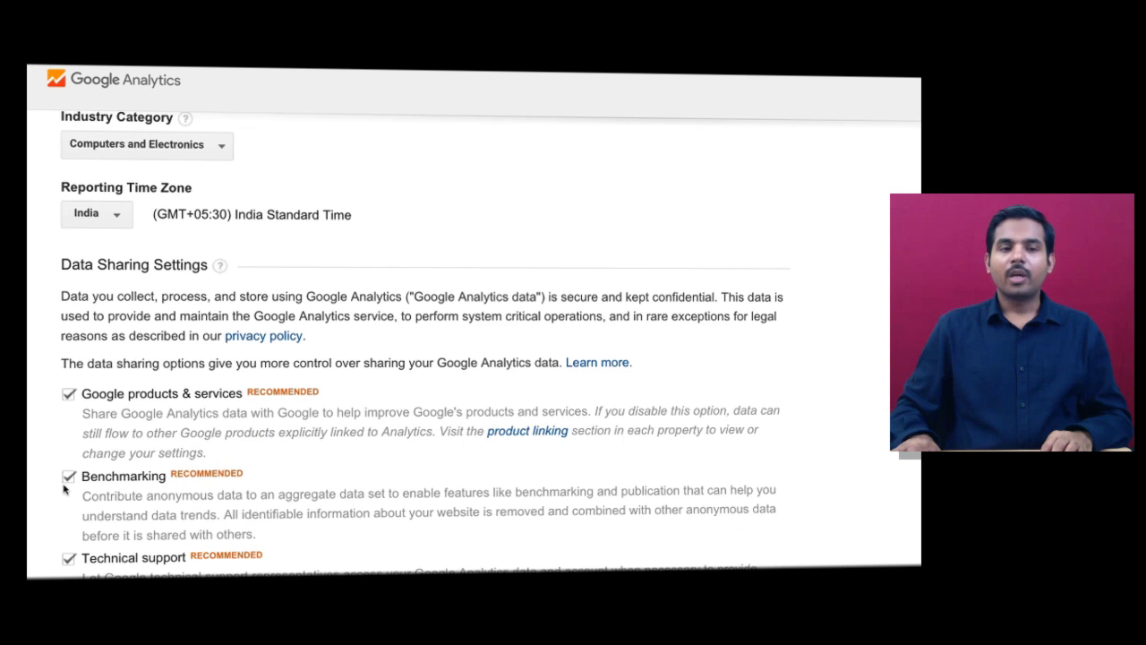
scroll(64, 489, "down", 1)
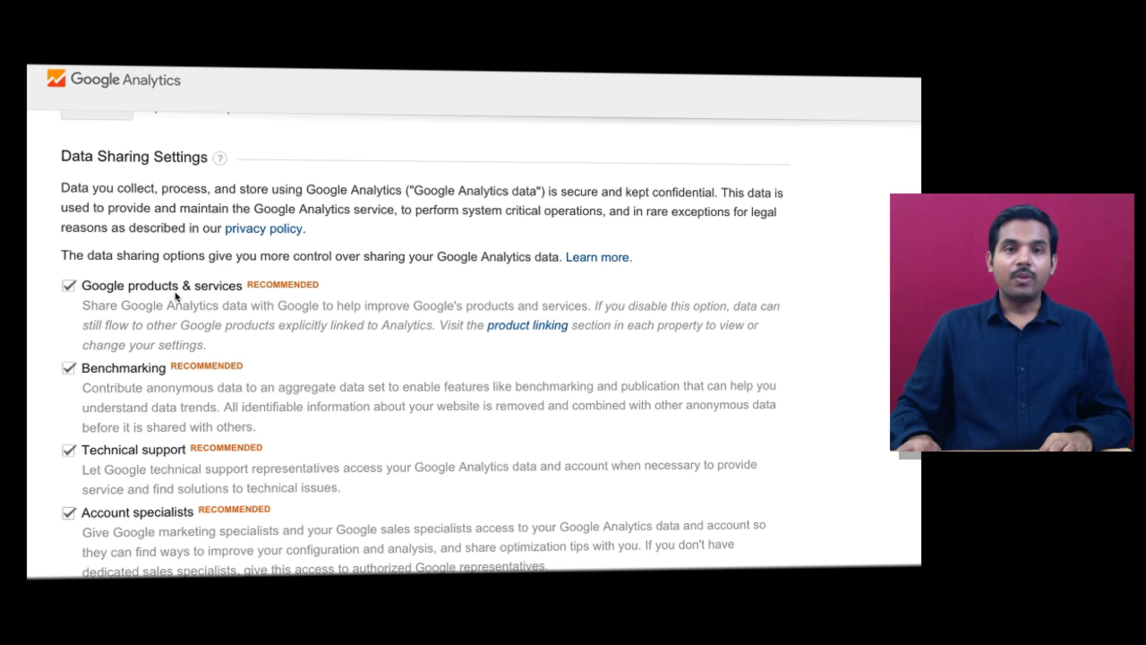
scroll(171, 294, "down", 1)
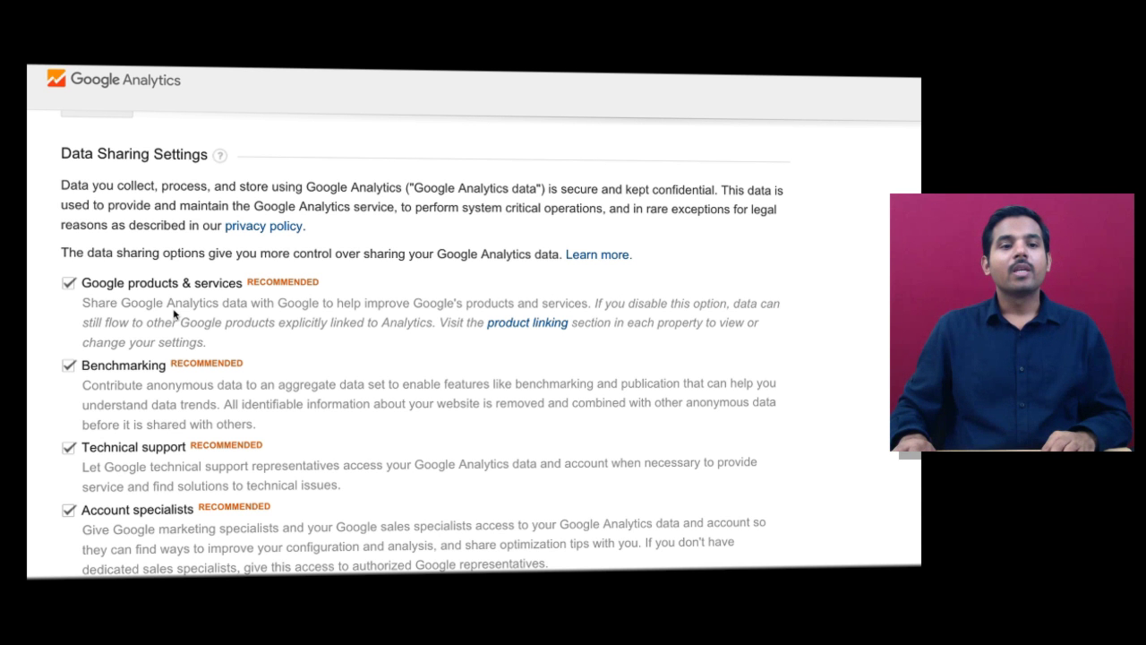
scroll(165, 344, "down", 1)
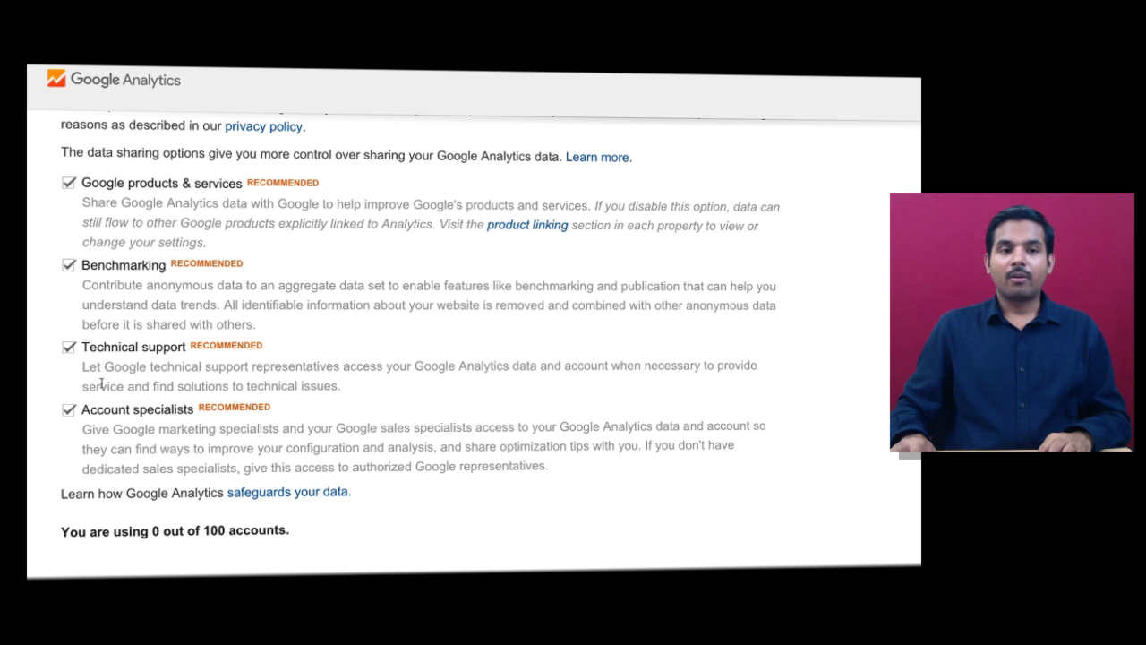
scroll(77, 171, "down", 2)
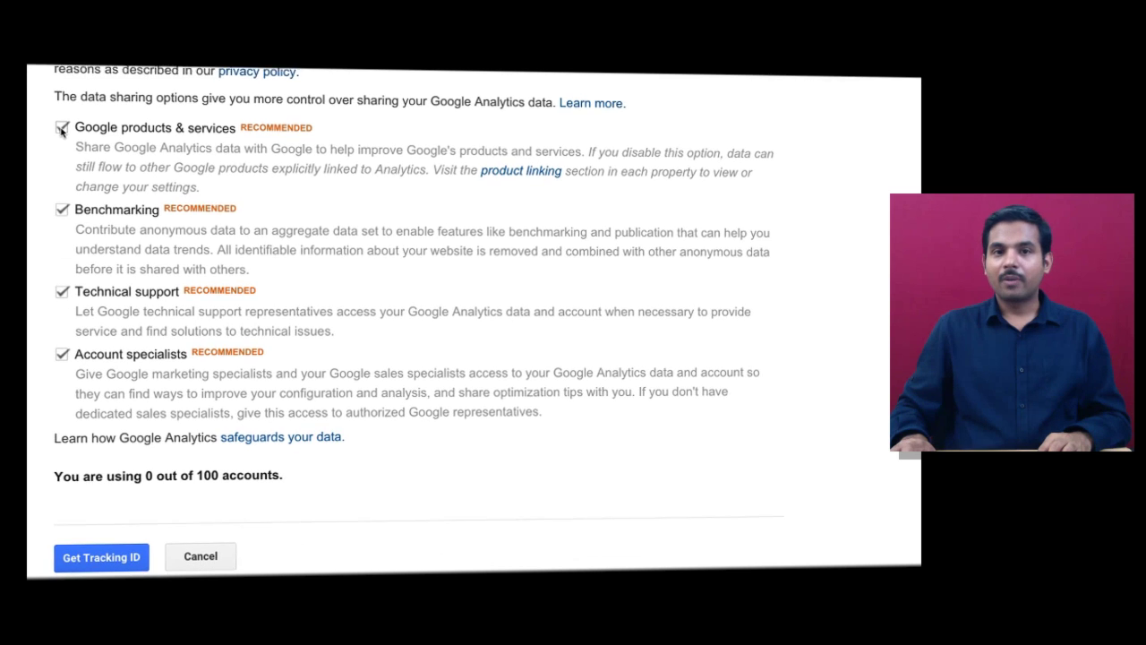
scroll(107, 548, "down", 1)
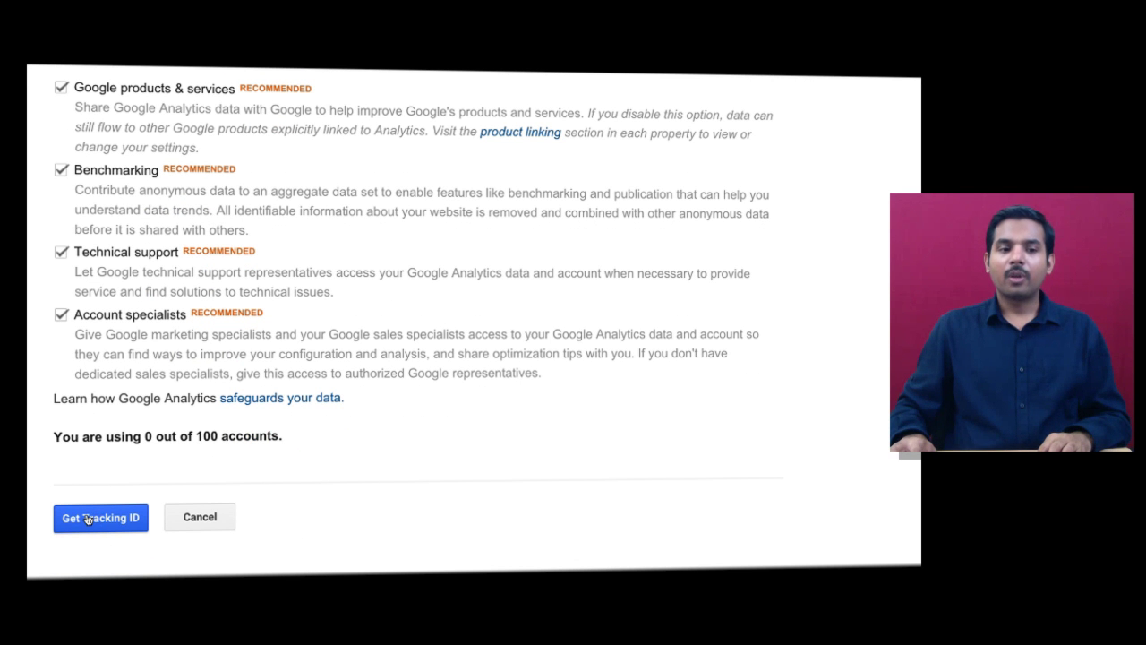
left_click(87, 518)
- Choose India as the country for the Terms of Service Agreement and accept it
scroll(462, 365, "down", 1)
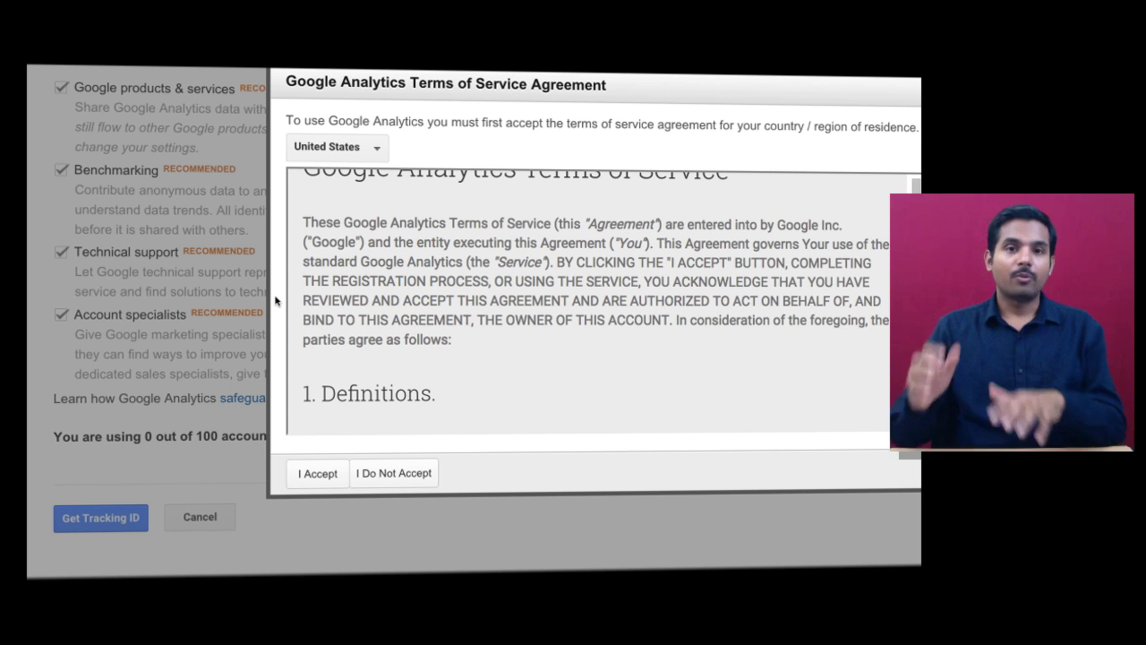
left_click(331, 158)
type("india")
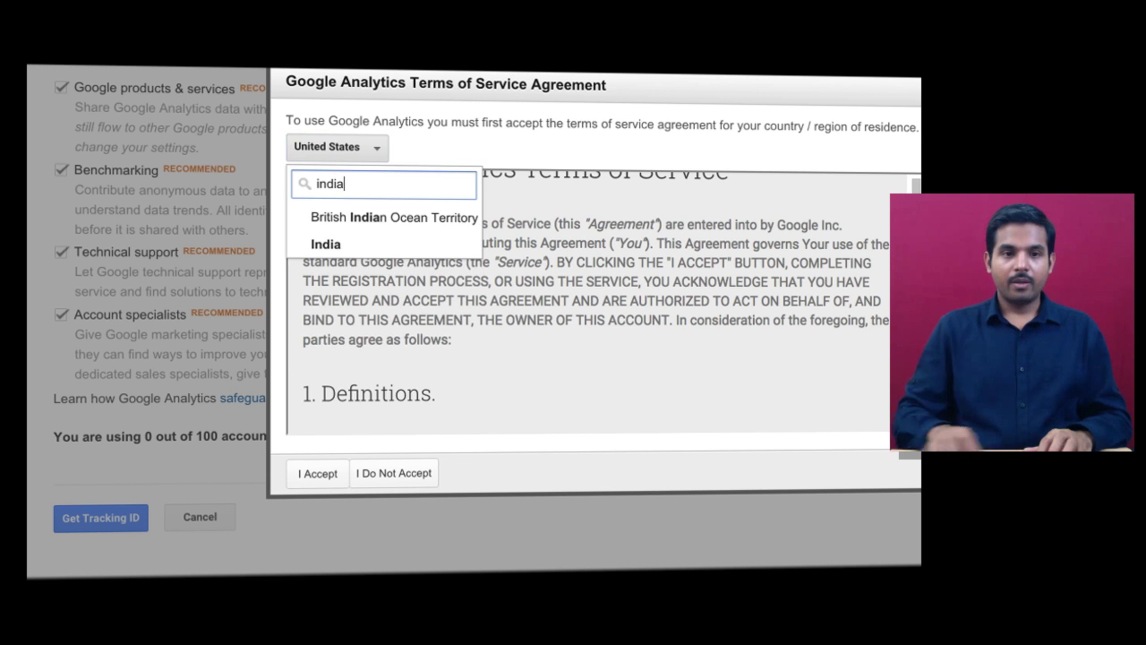
left_click(333, 244)
left_click(316, 475)
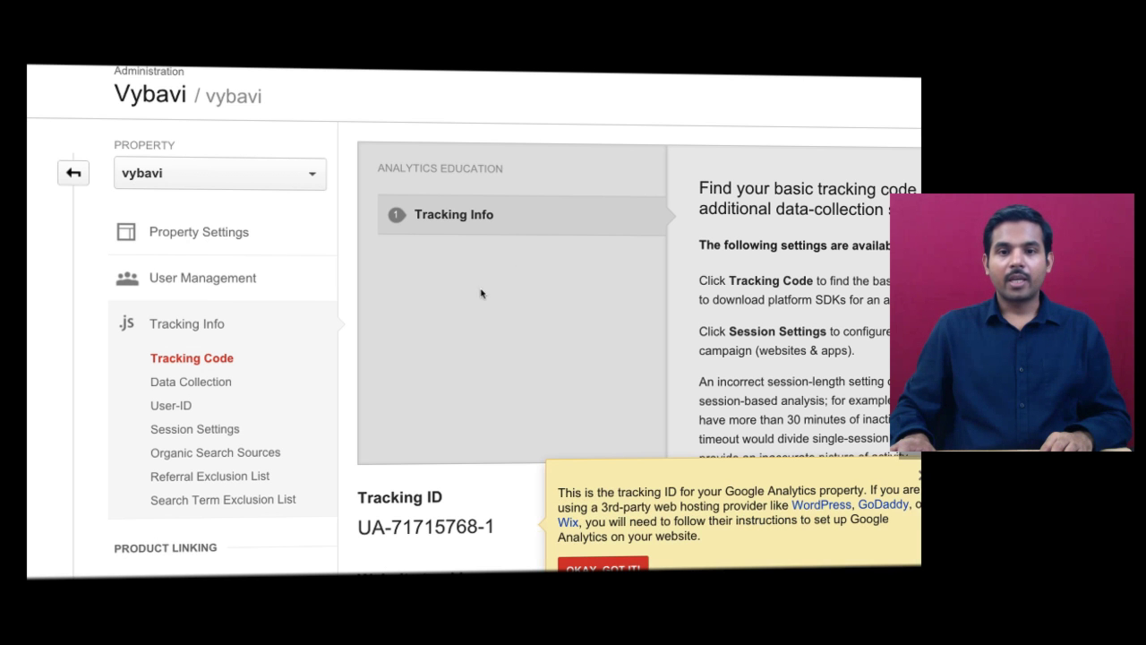
- Dismiss the tracking ID tip and bring the website tracking code script into view
scroll(450, 358, "down", 3)
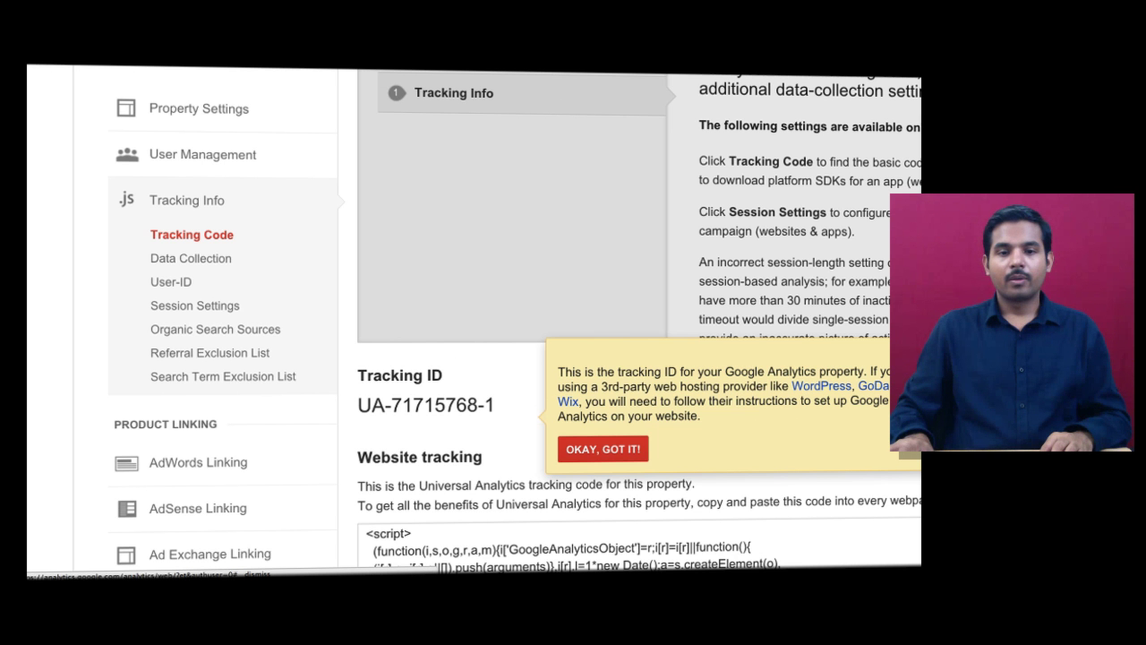
left_click(602, 448)
scroll(553, 400, "down", 5)
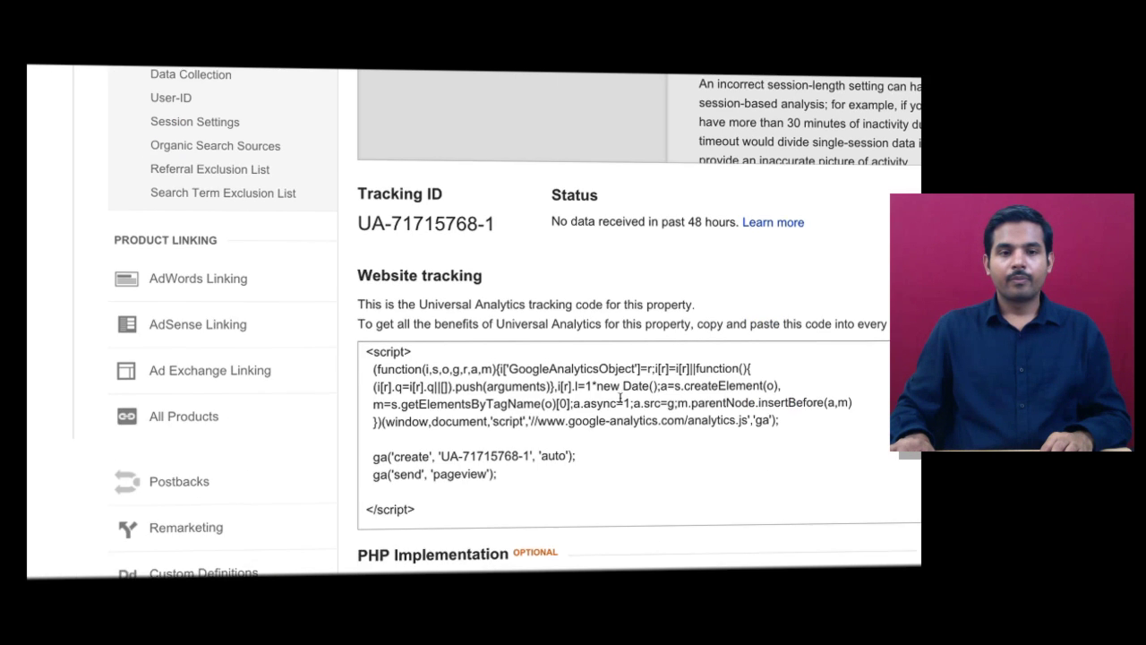
- Copy the whole Universal Analytics website tracking script, from the opening to the closing script tag
scroll(553, 401, "up", 8)
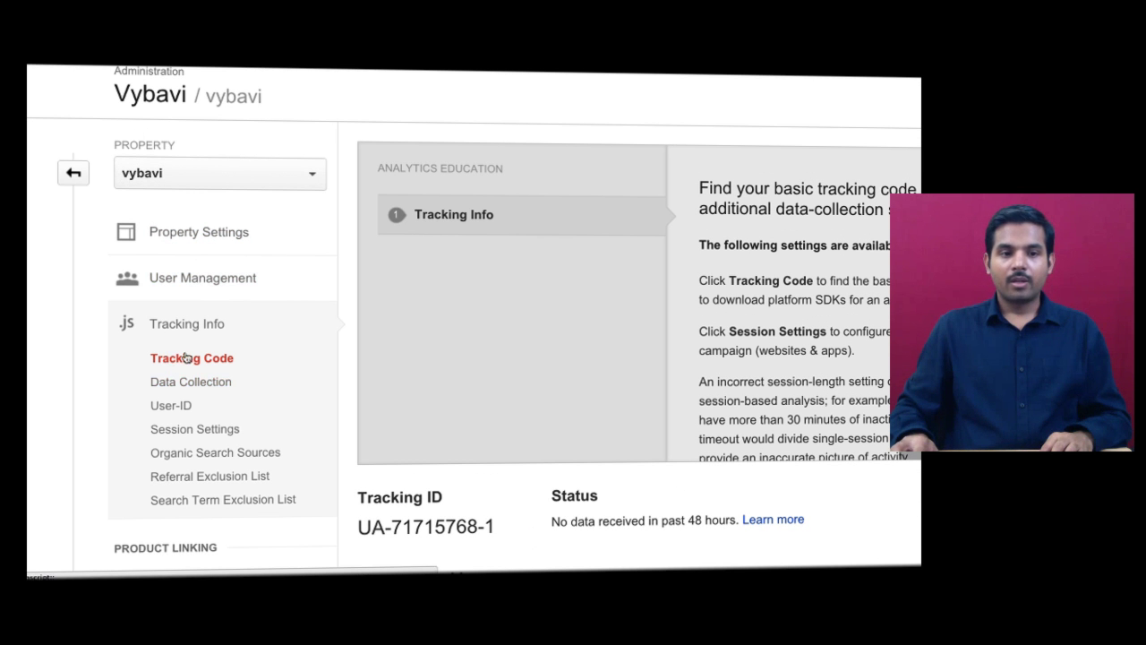
scroll(557, 433, "down", 5)
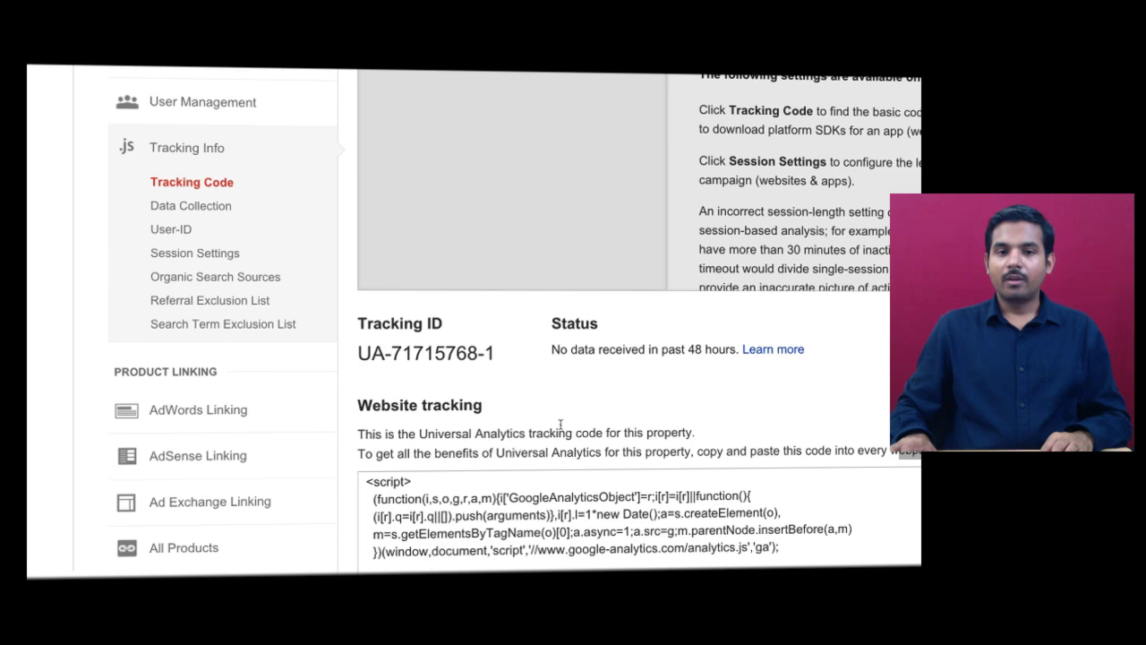
scroll(548, 439, "down", 1)
left_click(423, 370)
left_click(371, 349)
left_click_drag(365, 339, 481, 502)
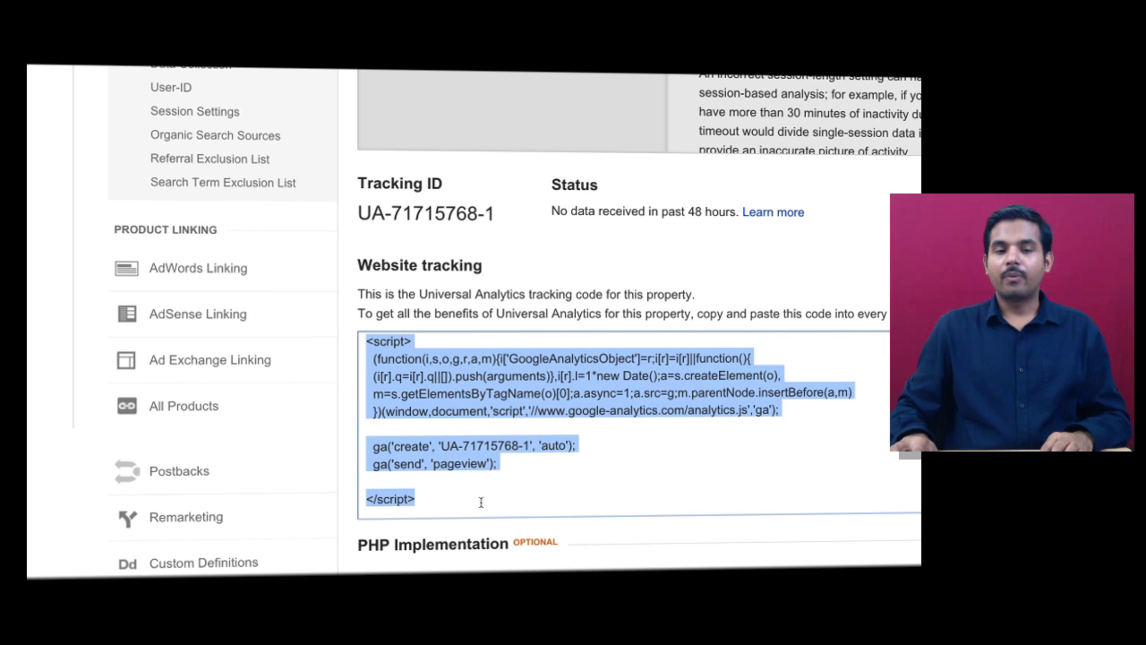
right_click(490, 385)
left_click(514, 410)
left_click(460, 407)
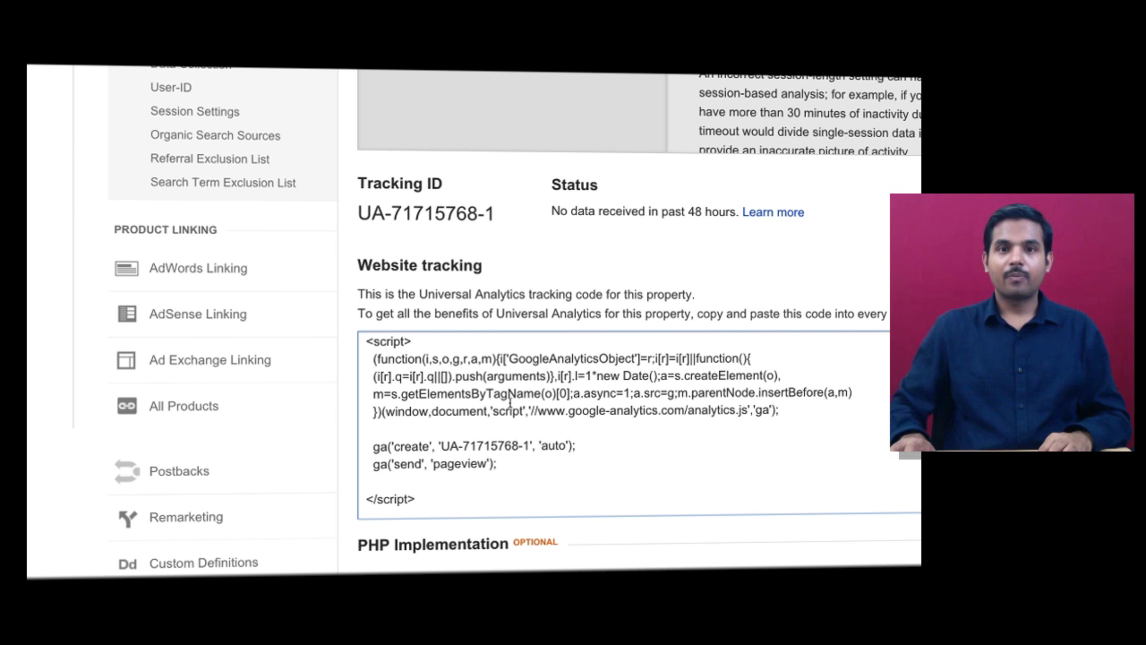
- Look over the tracking ID and the full website tracking script once more
scroll(506, 408, "up", 5)
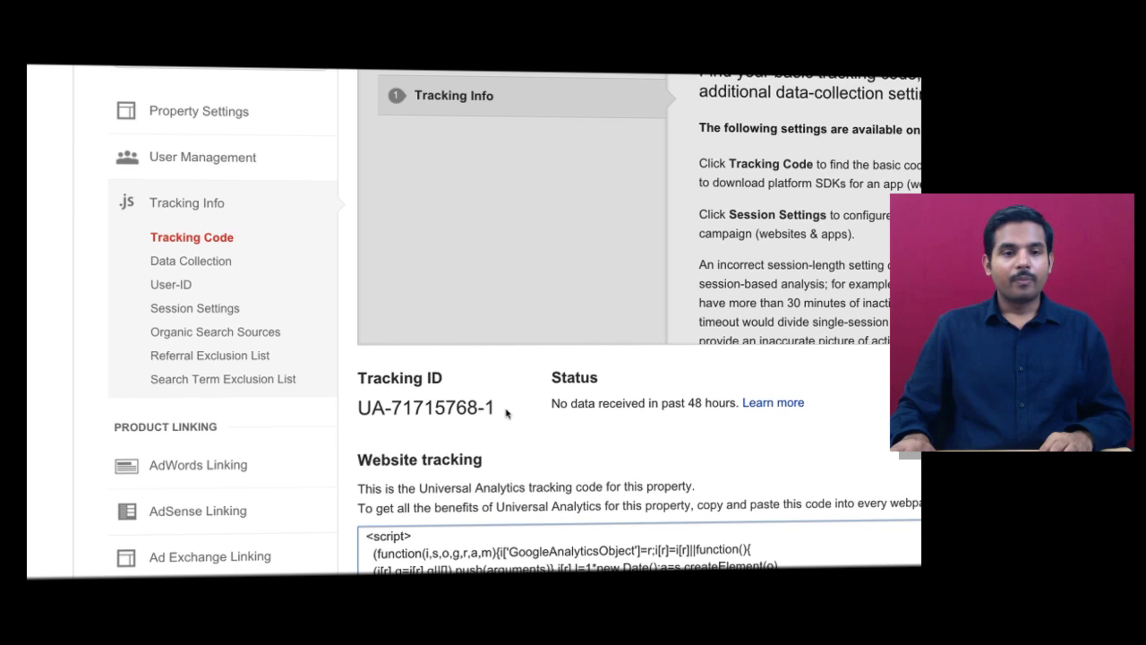
scroll(507, 413, "down", 5)
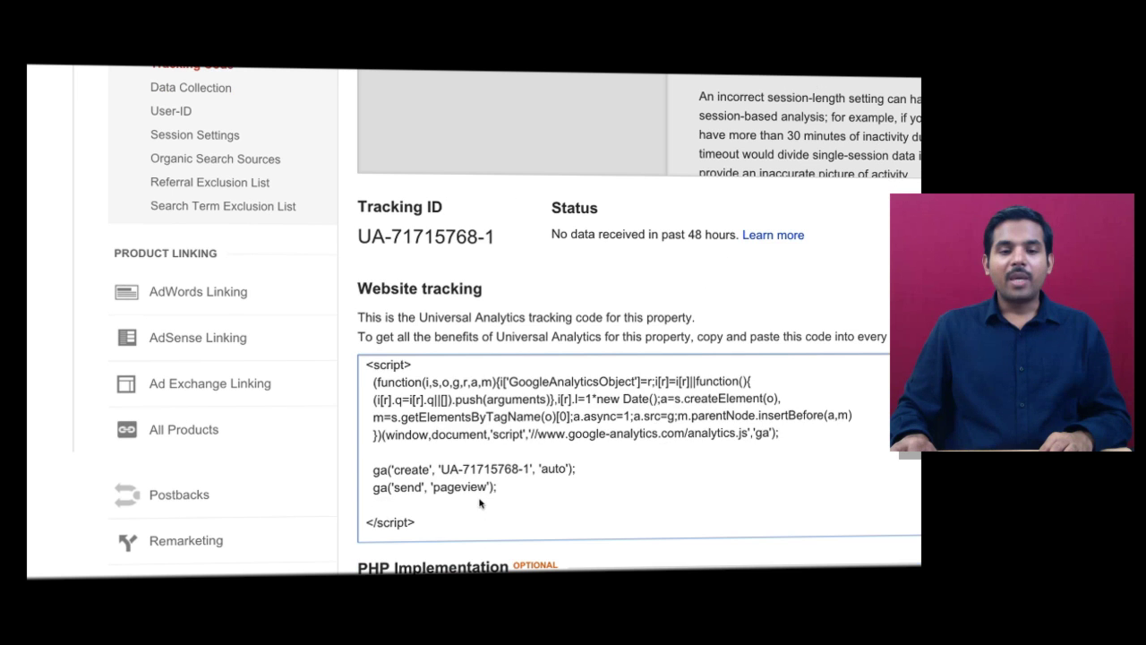
left_click_drag(433, 523, 336, 336)
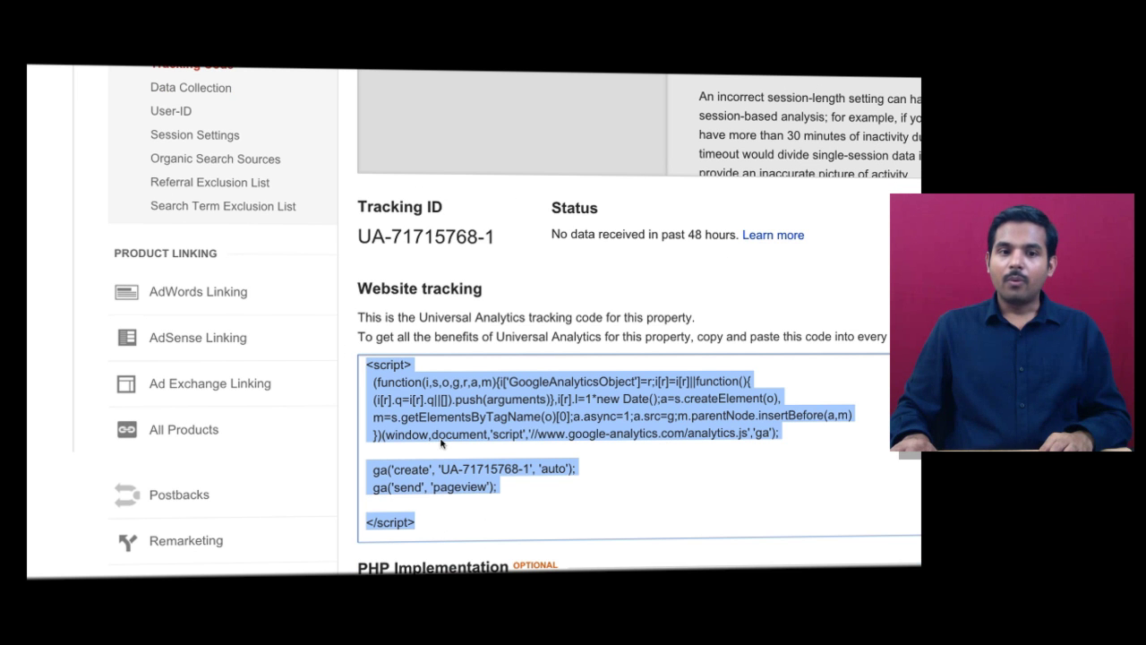
left_click(530, 420)
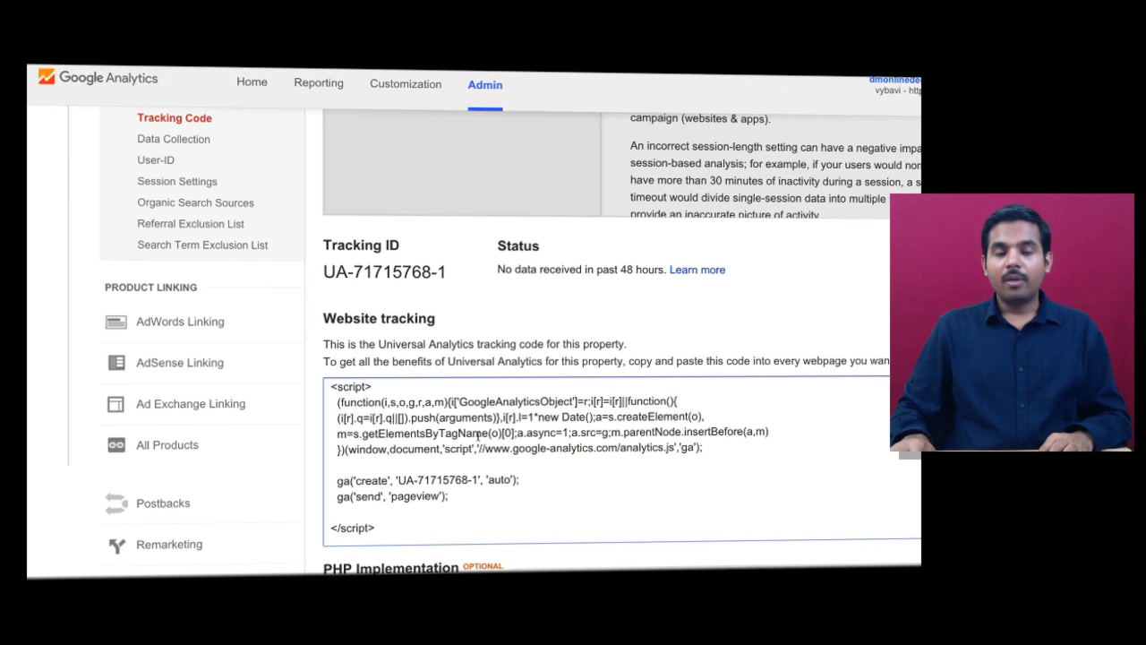
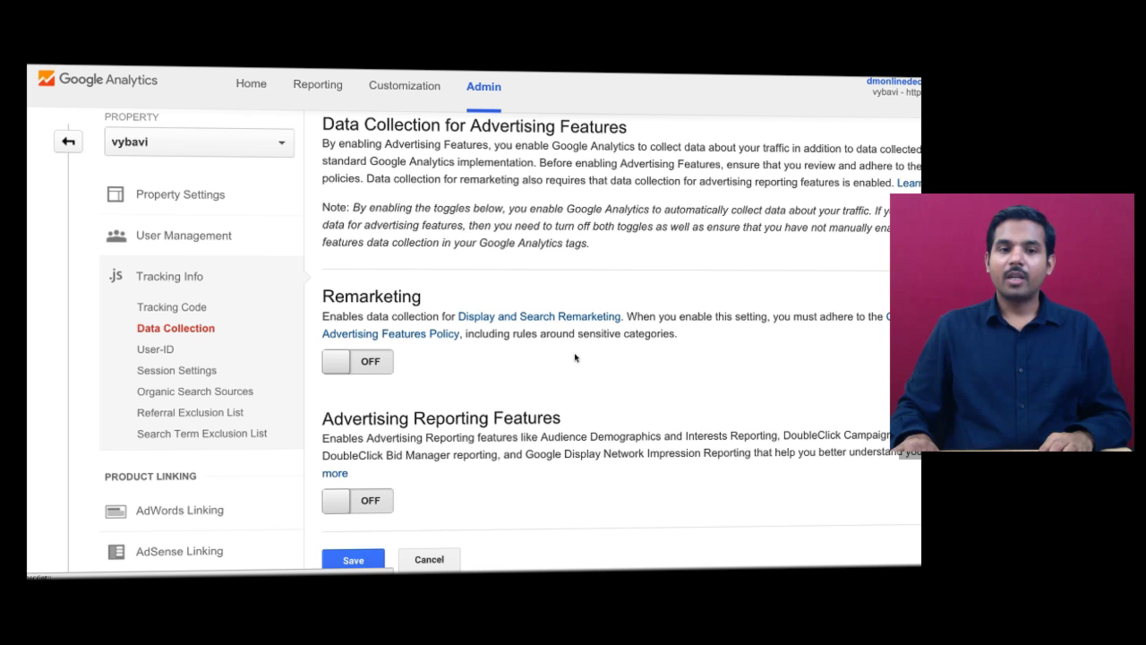
- Enable Remarketing and Advertising Reporting Features in the property's data collection settings and save them
left_click(369, 278)
left_click(368, 416)
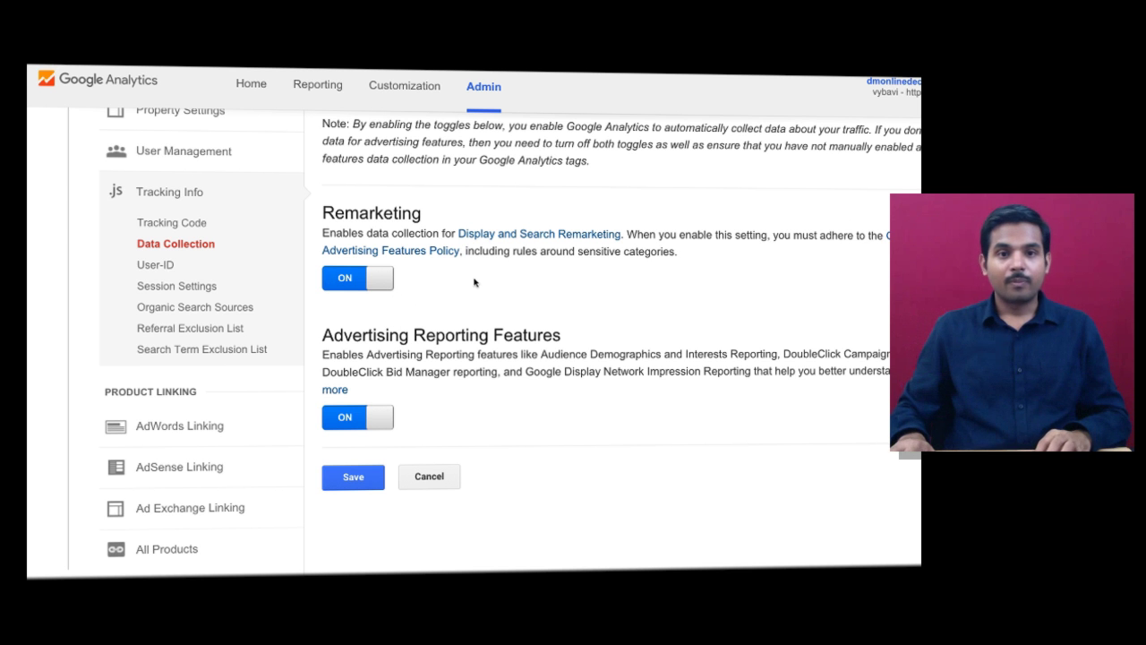
scroll(474, 282, "up", 4)
scroll(475, 279, "down", 6)
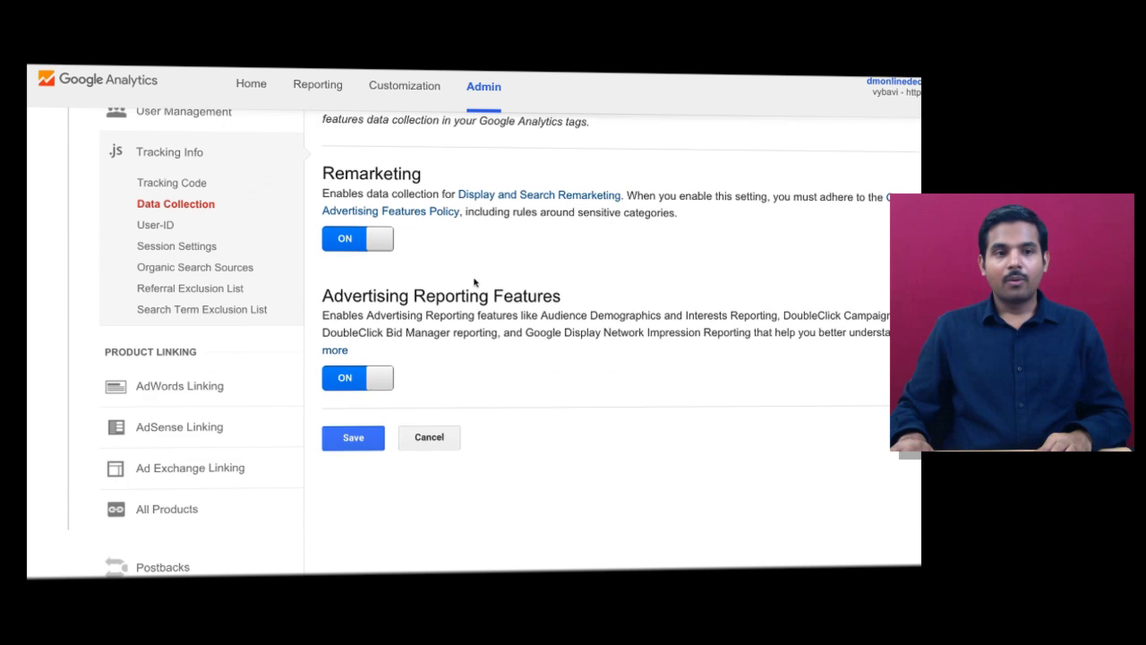
left_click(354, 410)
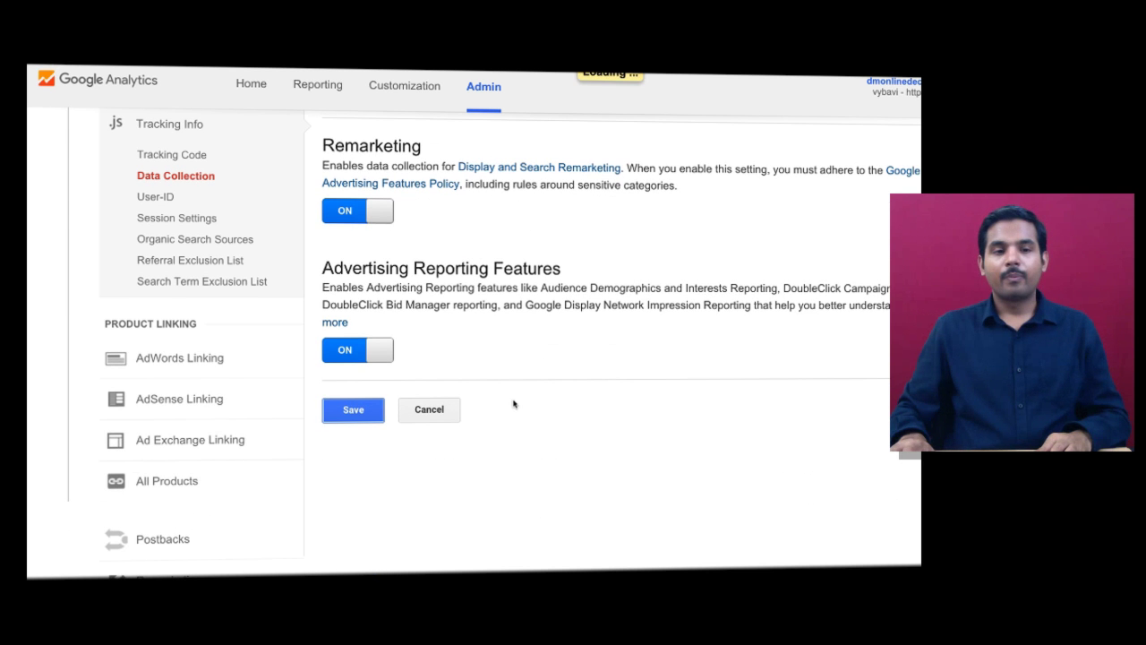
- Open the vybavi property settings and set the default view to All Web Site Data
scroll(188, 298, "up", 3)
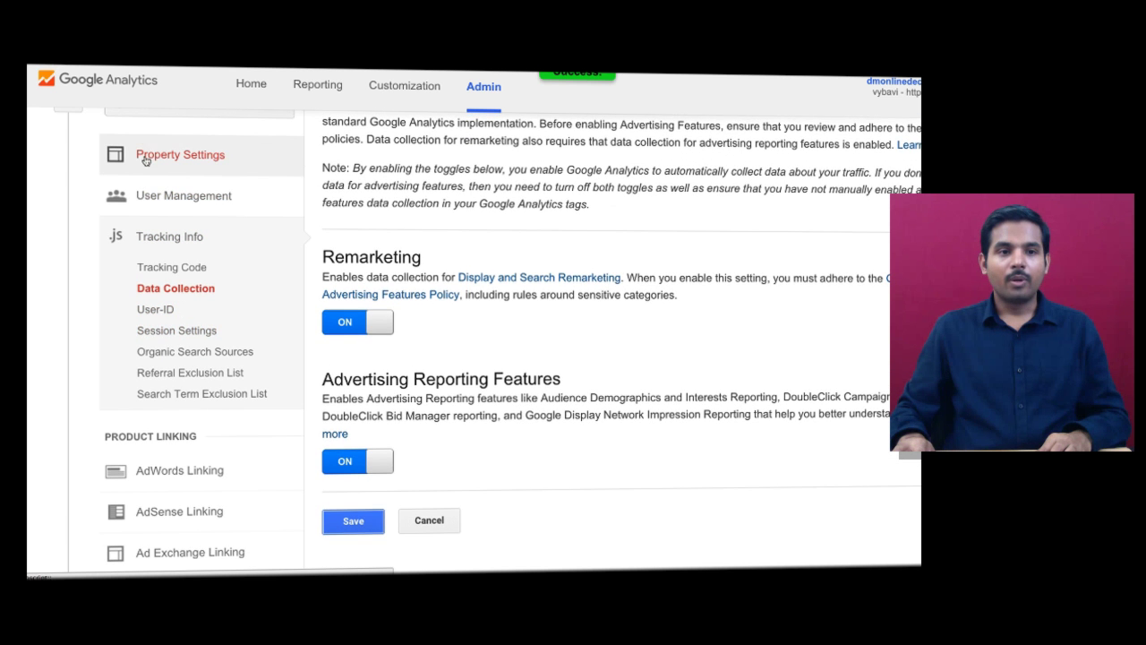
left_click(146, 155)
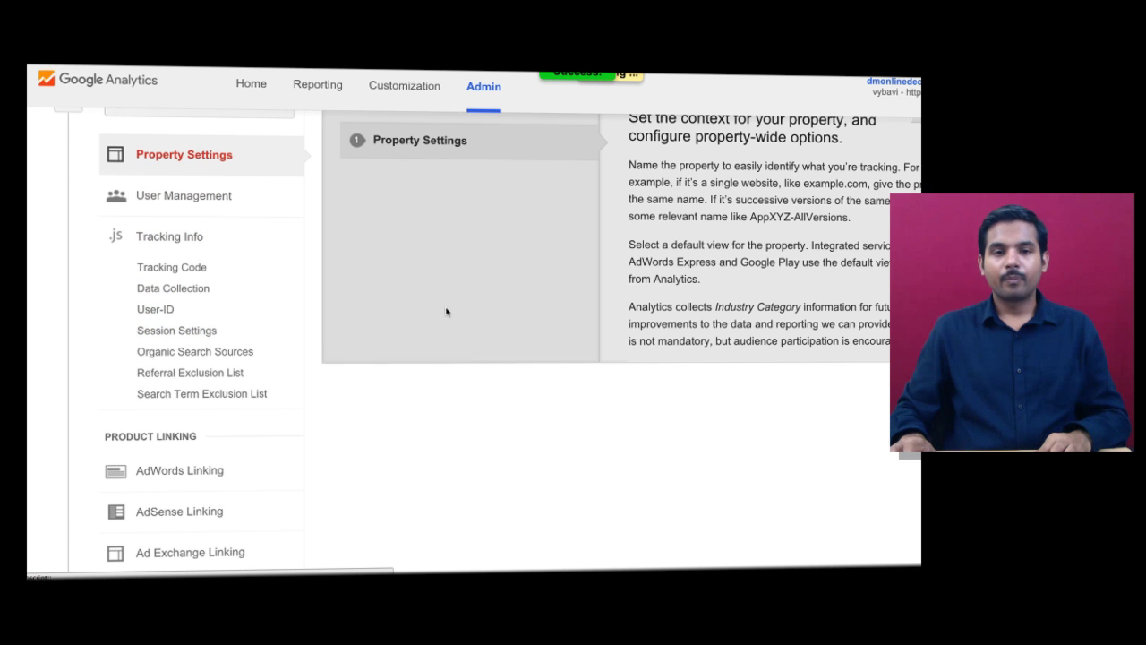
scroll(605, 450, "down", 5)
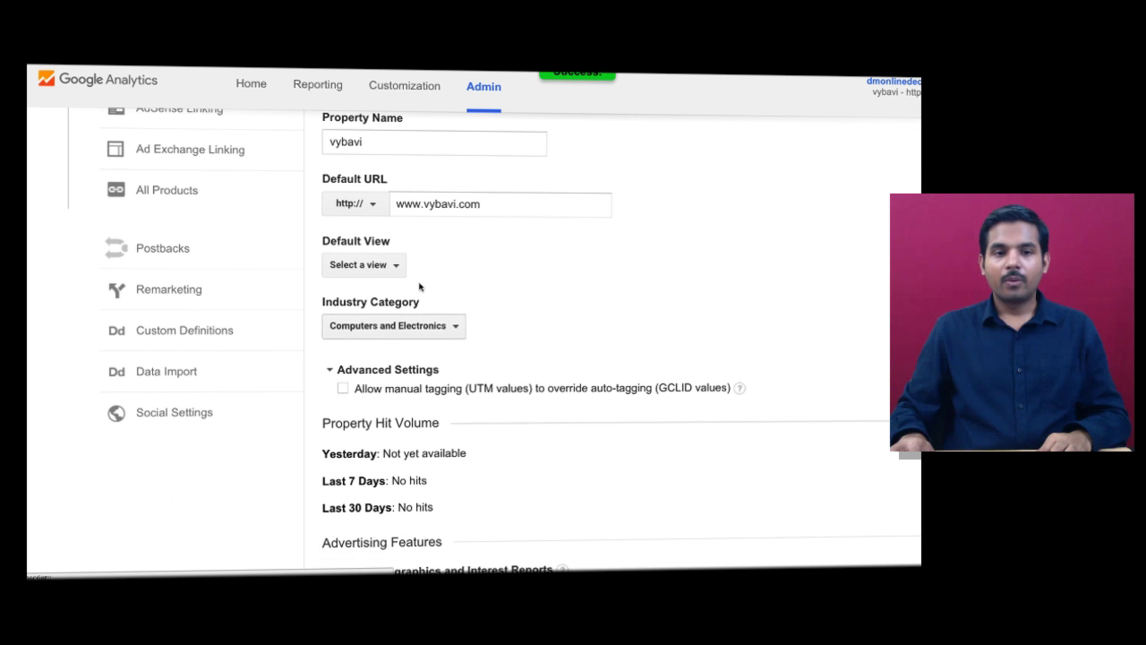
left_click(365, 265)
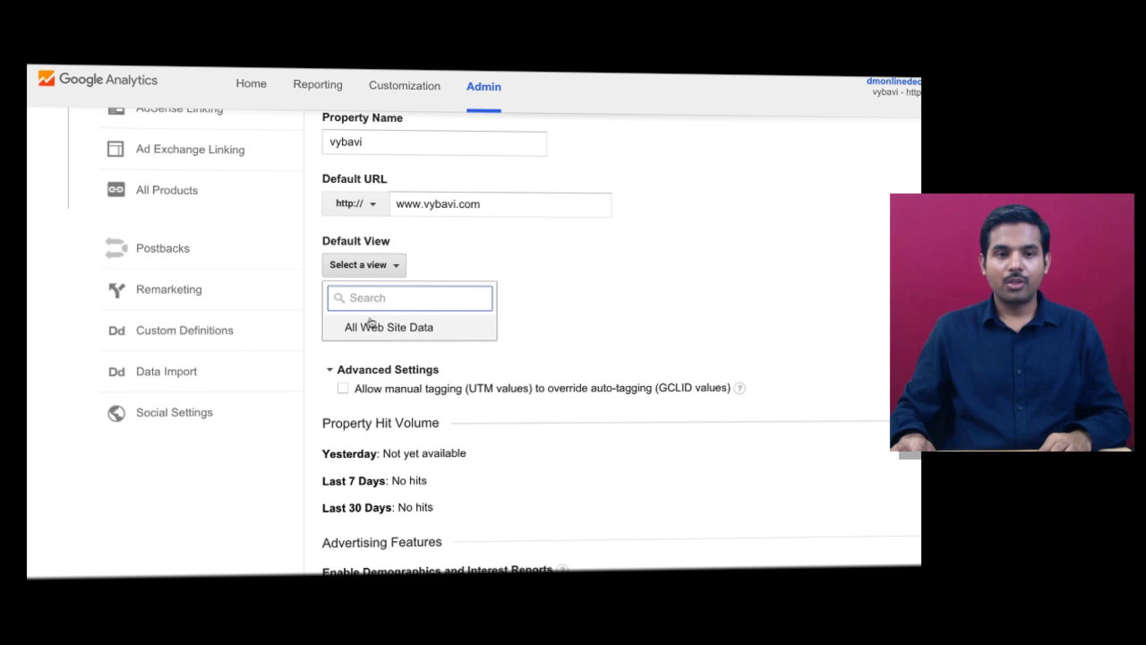
left_click(369, 328)
- Enable Demographics and Interest Reports and enhanced link attribution for the property, and save the property settings
scroll(585, 336, "down", 3)
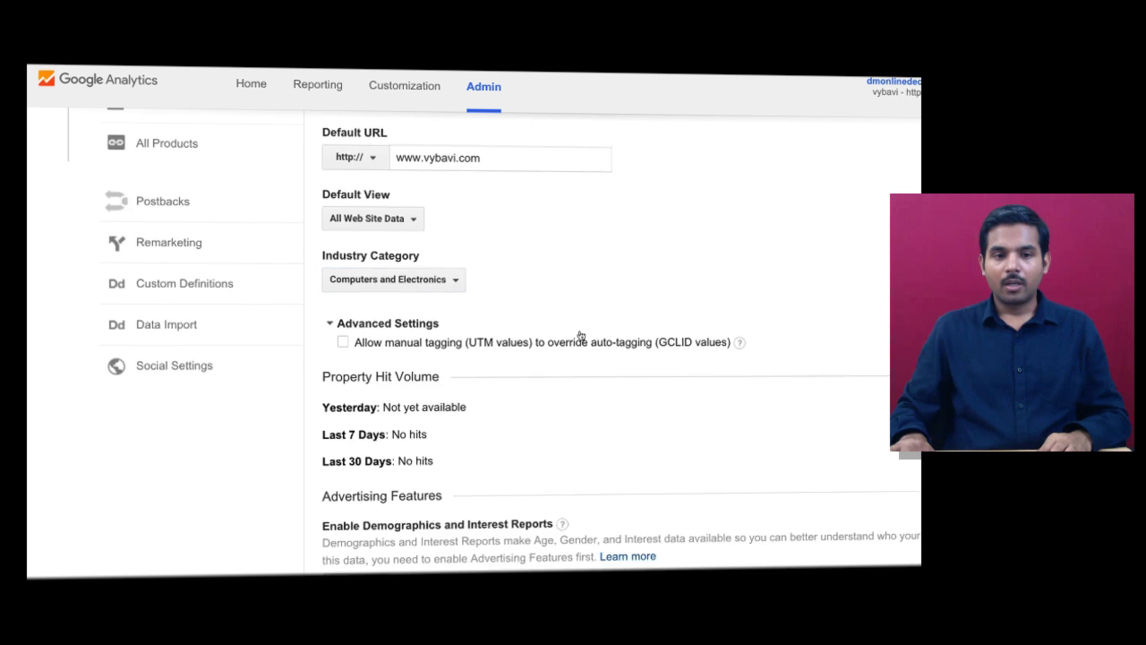
scroll(585, 336, "down", 1)
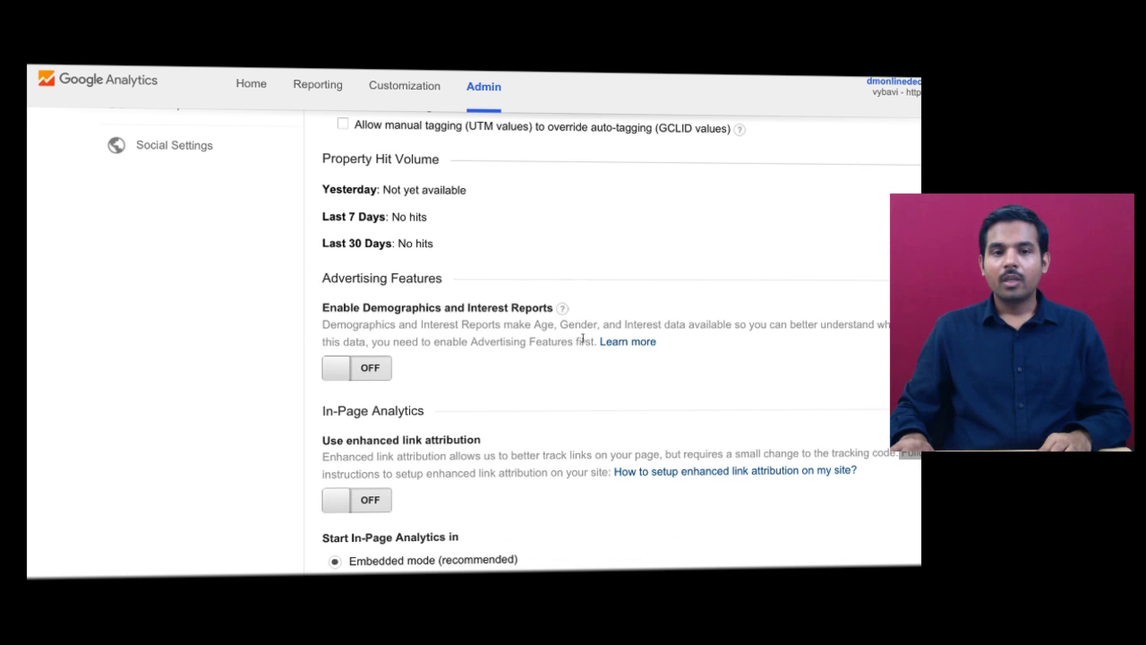
left_click(367, 368)
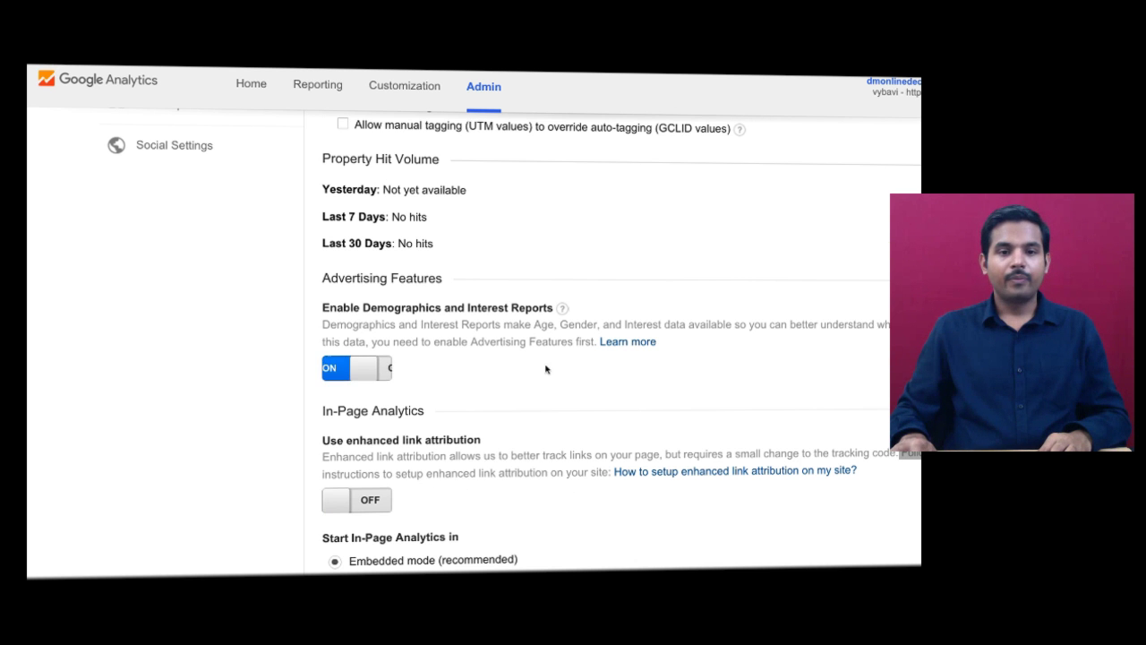
scroll(577, 368, "down", 1)
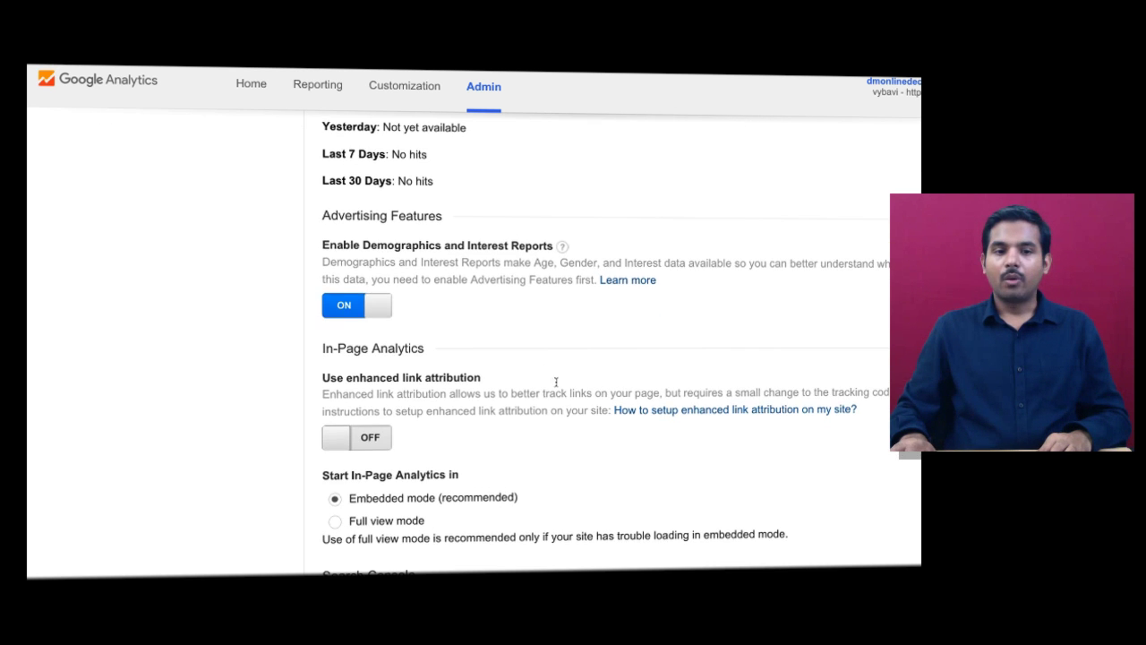
left_click(369, 431)
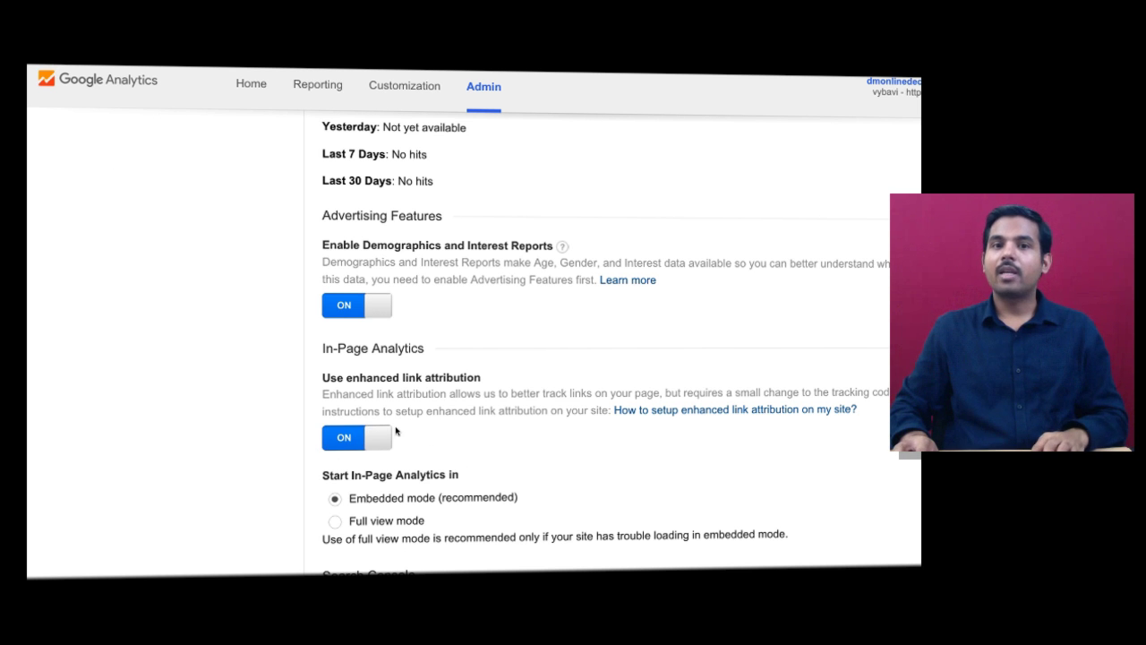
scroll(393, 439, "down", 3)
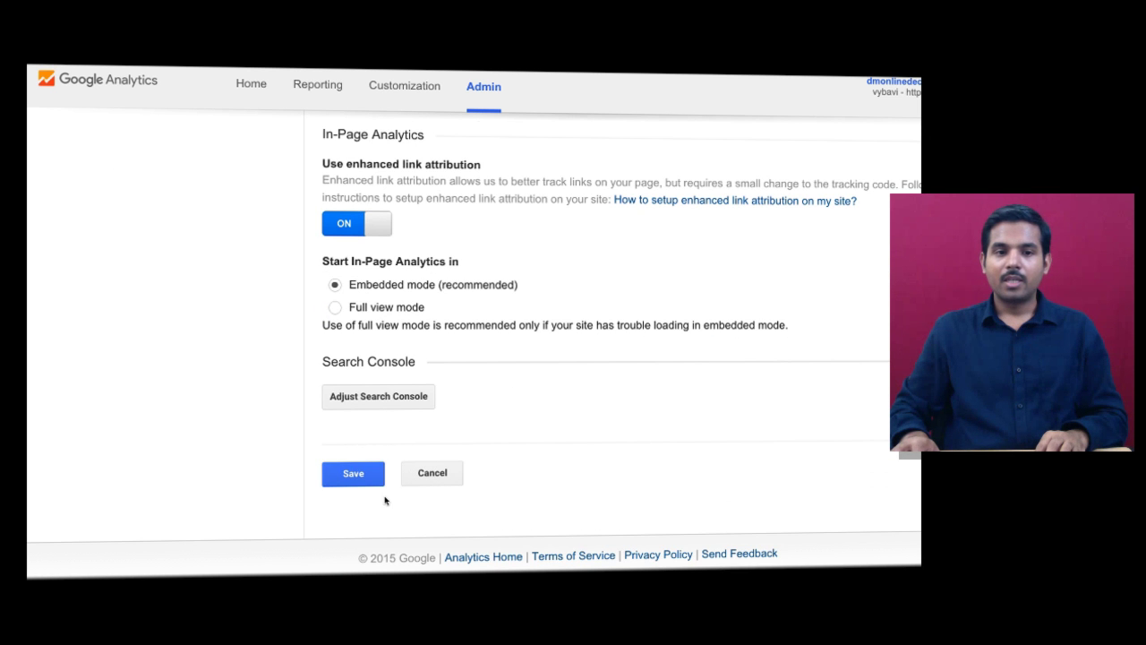
left_click(358, 472)
scroll(555, 397, "up", 3)
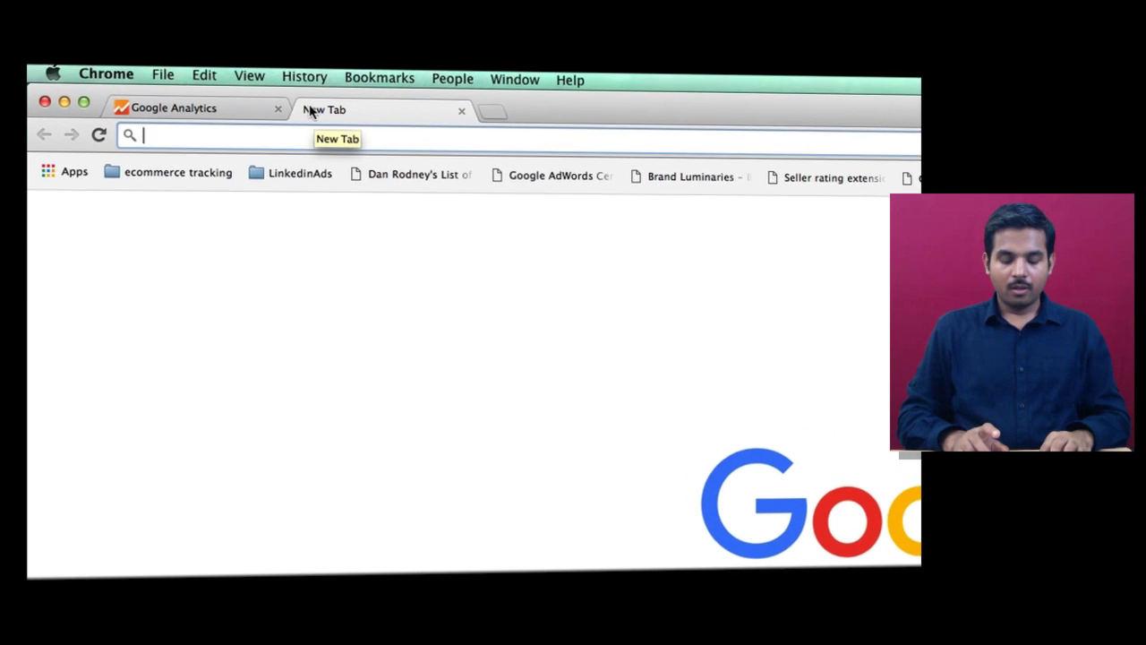
type("locs")
key("Return")
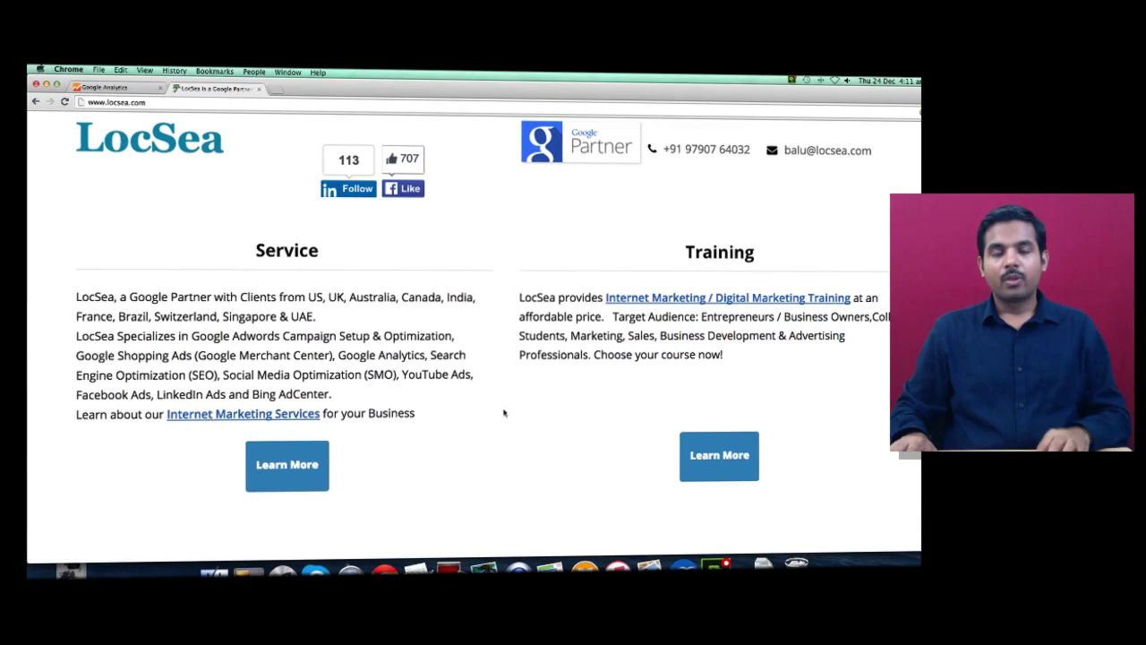
- View the page source of the LocSea website and search it for "UA-"
right_click(859, 210)
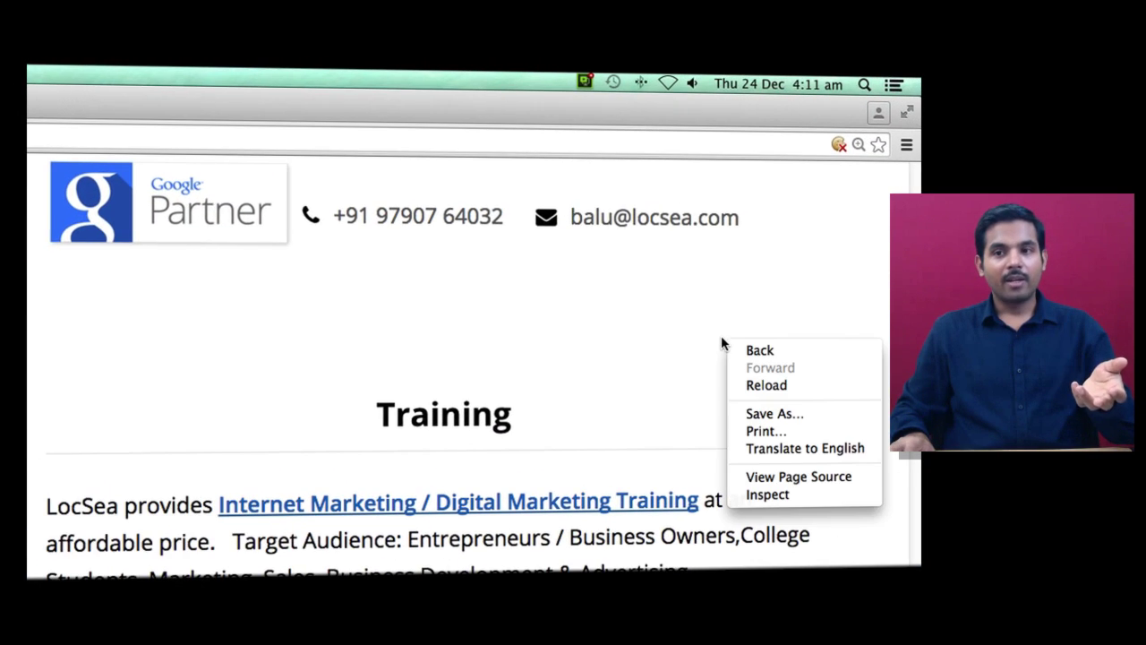
left_click(749, 473)
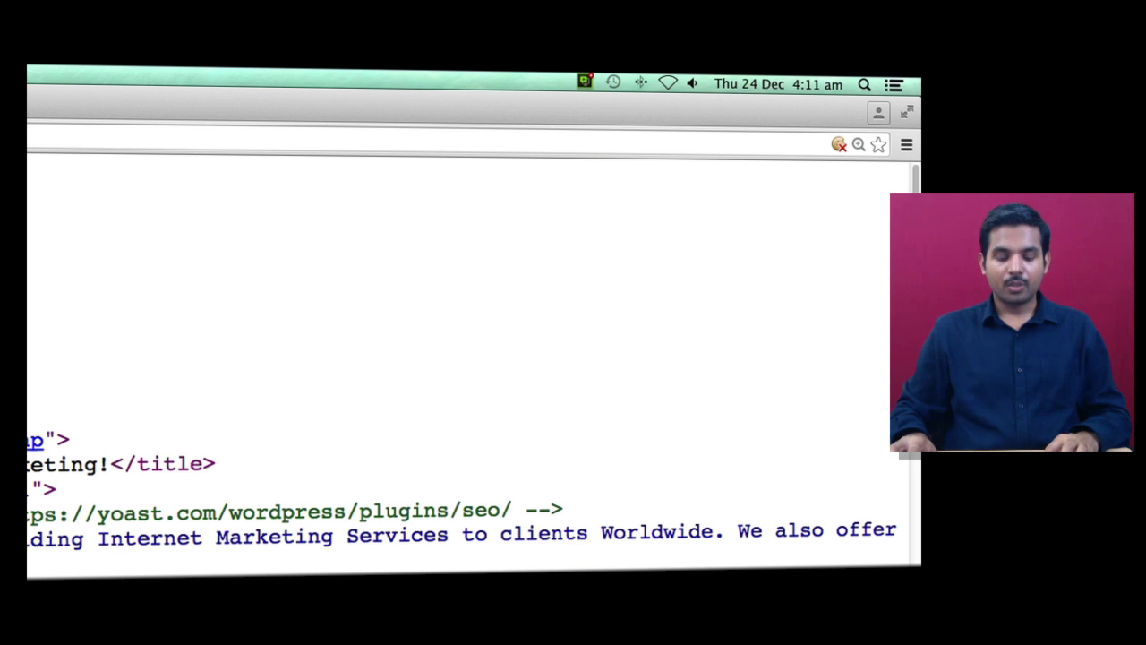
key("ctrl+f")
type("UA-")
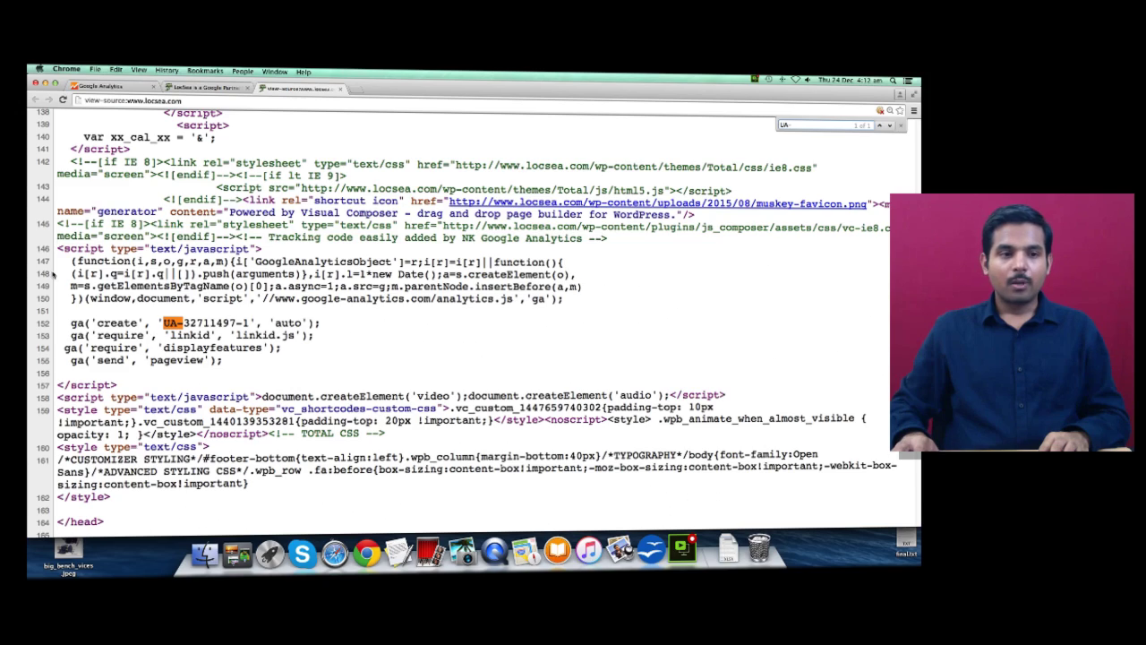
- Copy the complete Google Analytics script, including the linkid and displayfeatures lines, from the LocSea page source
left_click_drag(57, 248, 197, 361)
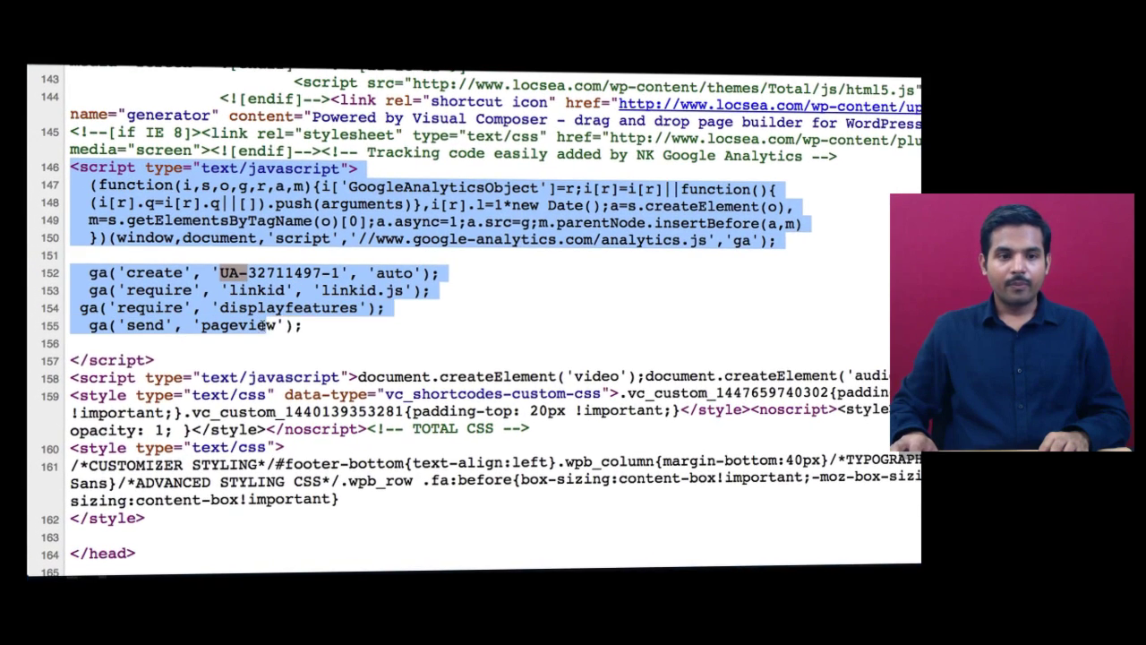
left_click_drag(272, 325, 276, 354)
key("ctrl+c")
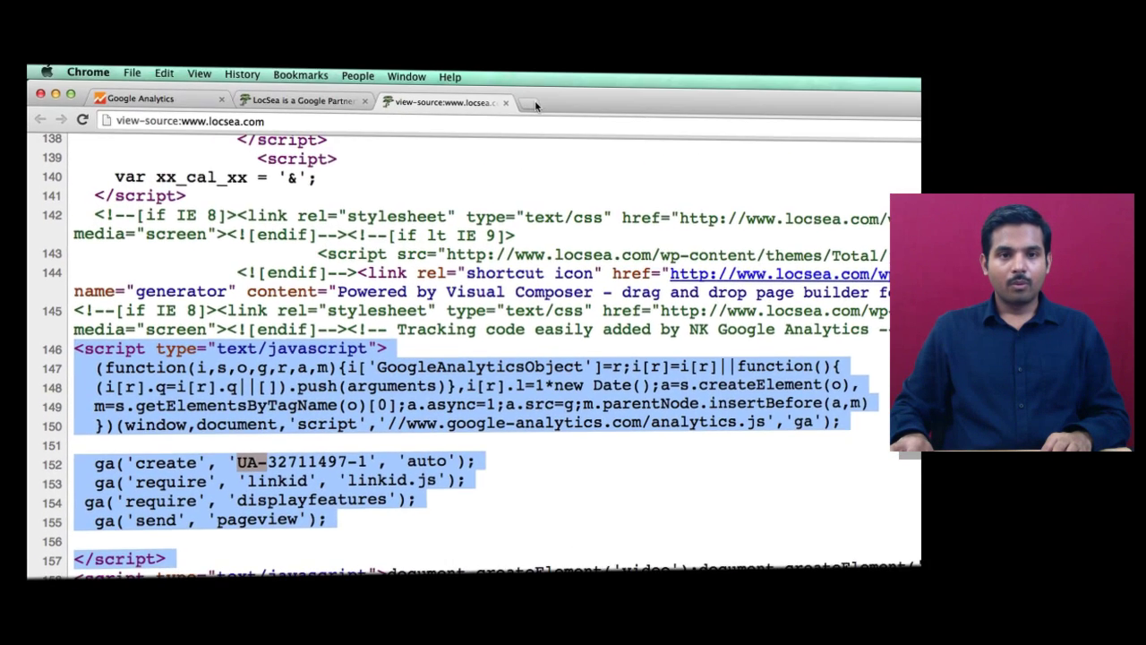
- Open gmail.com in a new browser tab and paste the copied tracking script into the body of a new message
left_click(531, 105)
type("gmail.com")
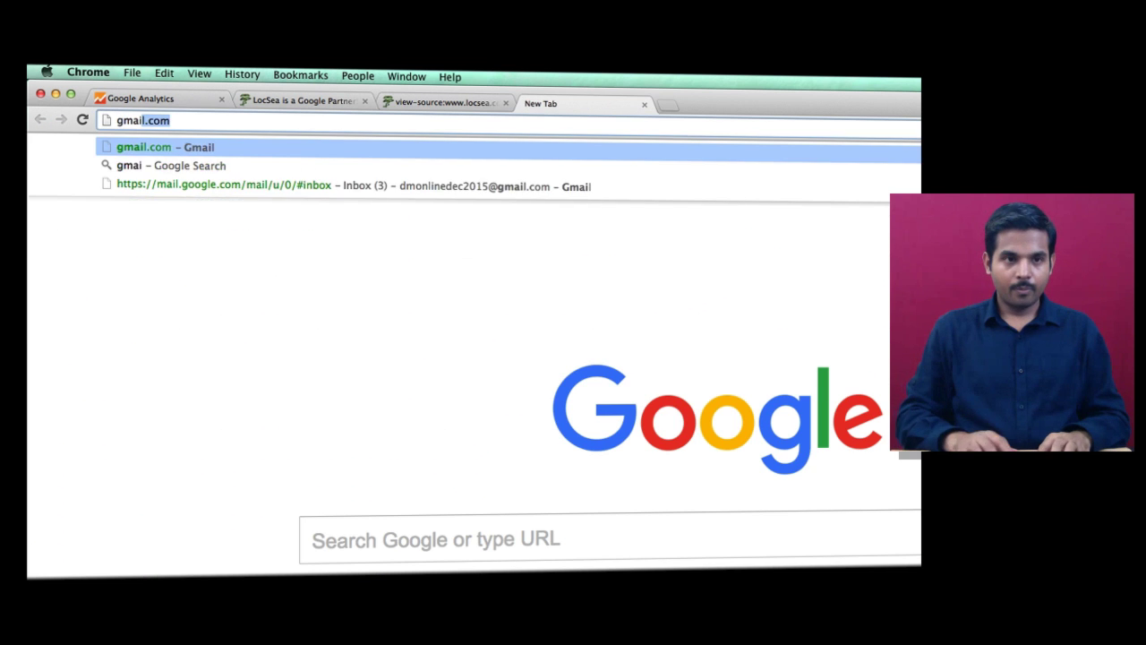
key("Return")
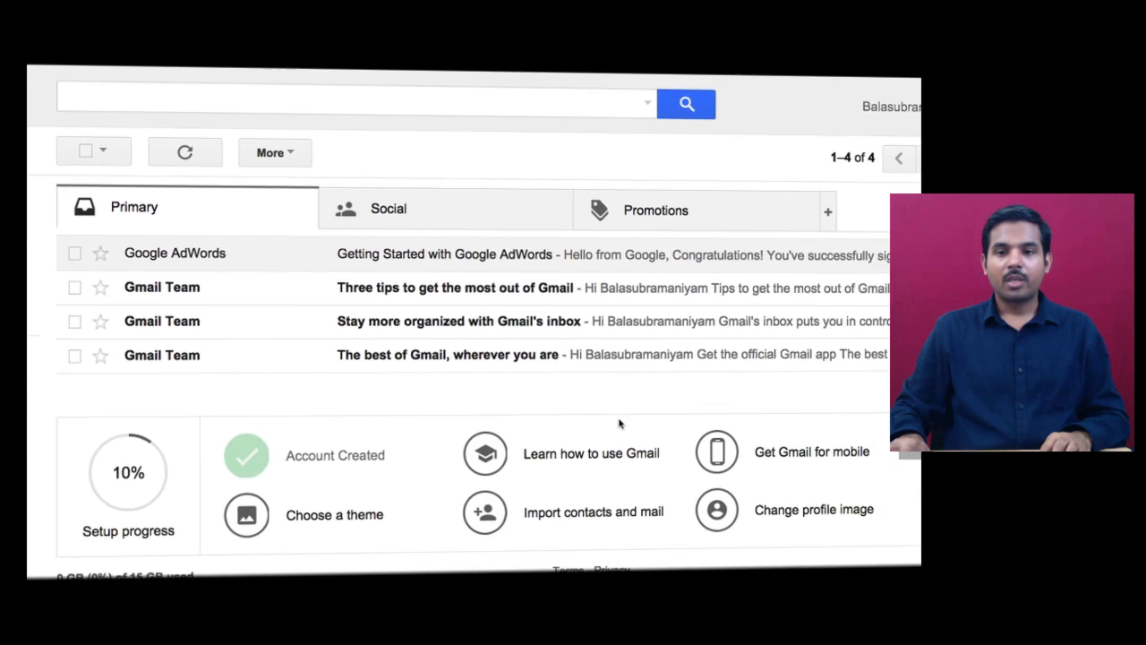
left_click(96, 268)
key("ctrl+v")
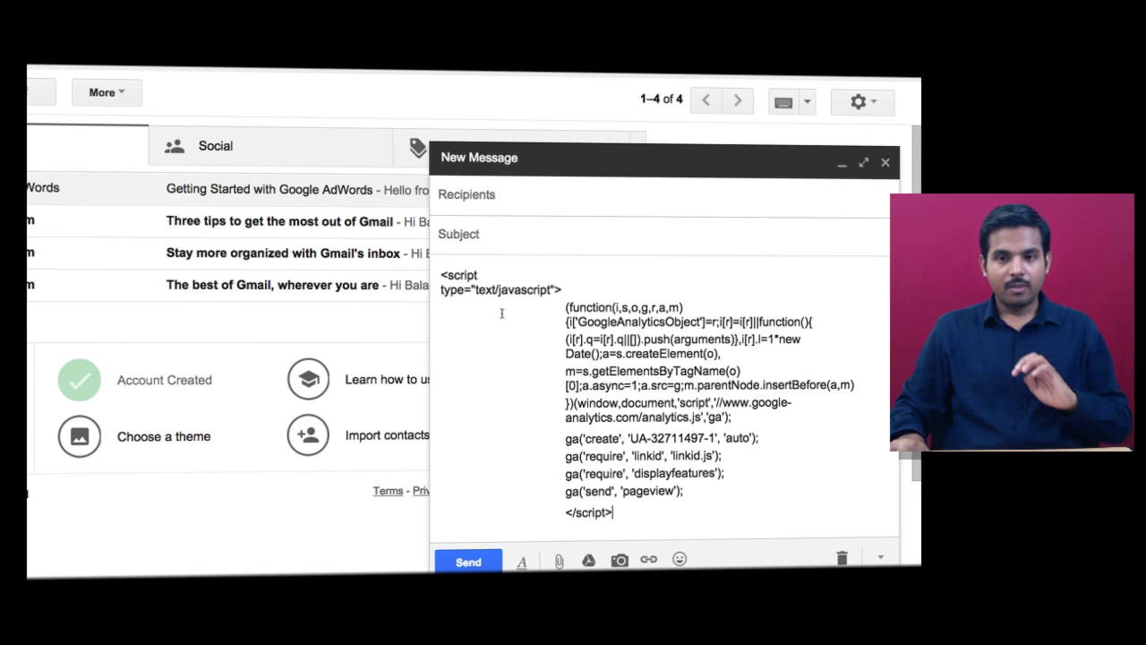
- Remove the formatting from the entire tracking script in the message body
key("ctrl+a")
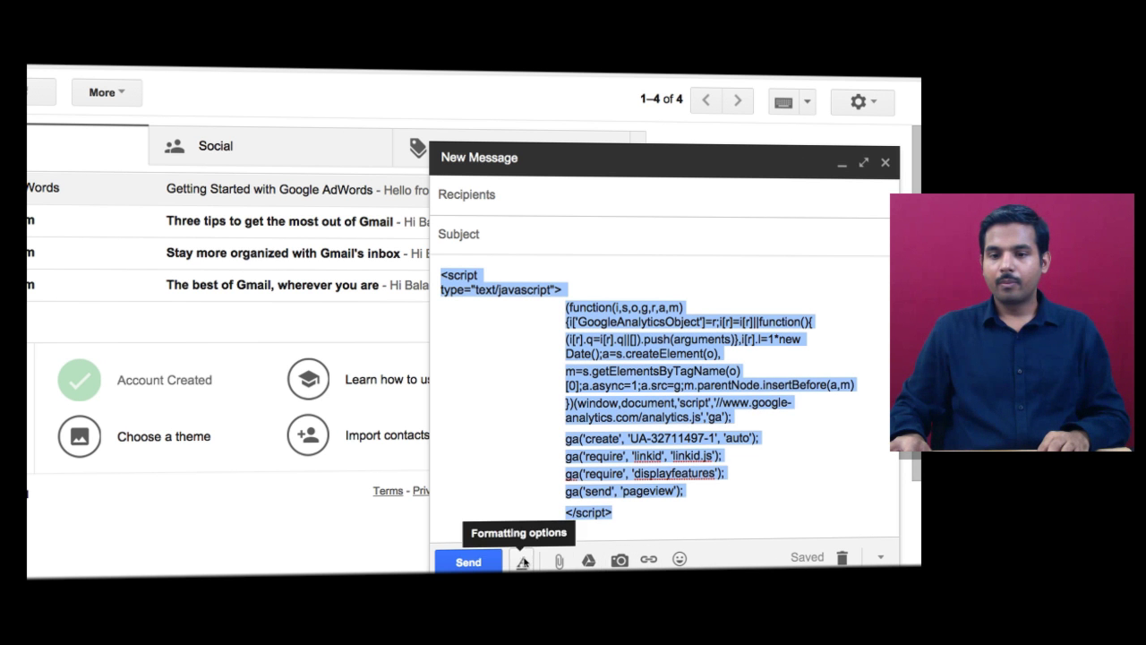
left_click(523, 561)
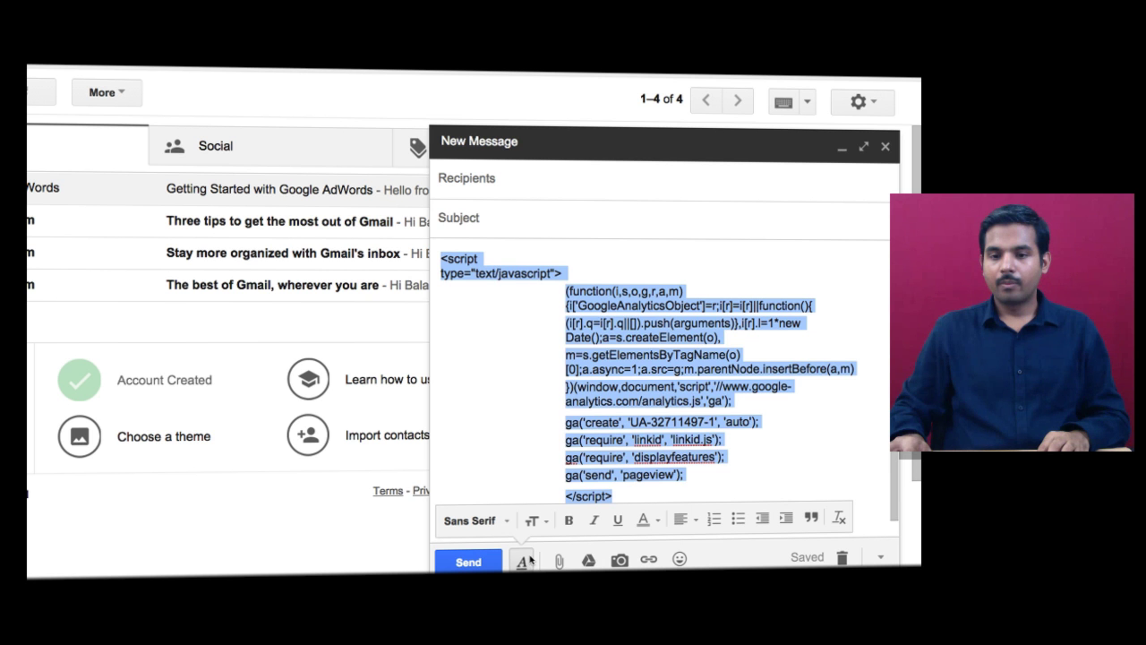
left_click(838, 520)
left_click(701, 453)
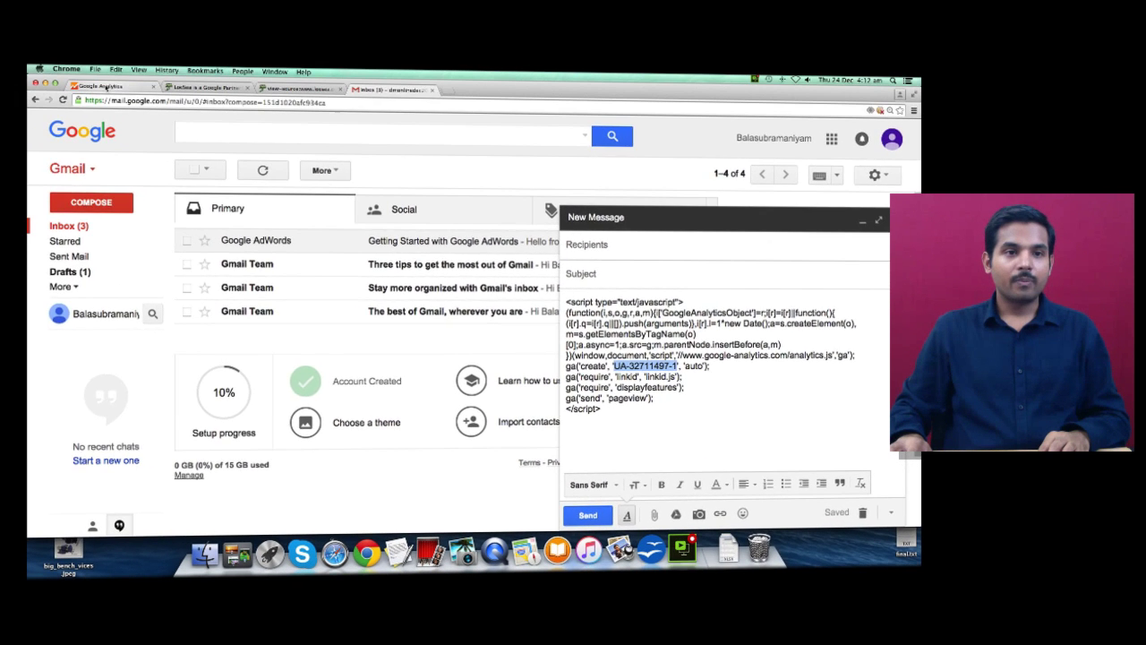
- Switch to Google Analytics and open the website tracking code of the vybavi property
left_click(107, 87)
scroll(474, 335, "up", 5)
scroll(475, 334, "up", 5)
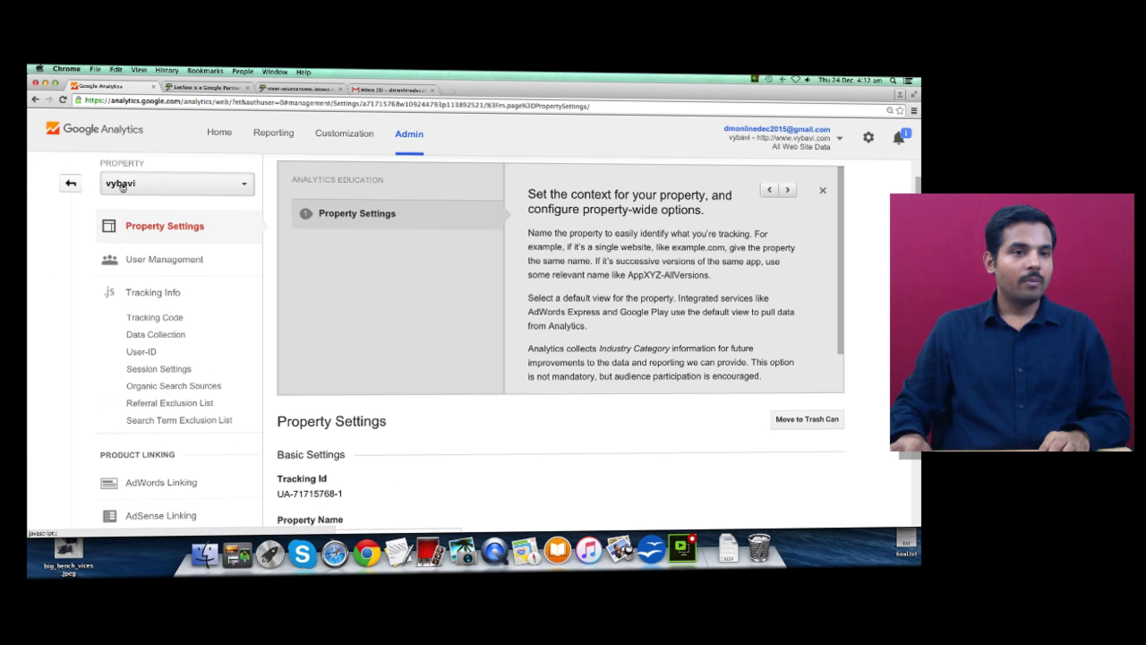
left_click(143, 317)
scroll(523, 401, "down", 2)
scroll(523, 400, "down", 2)
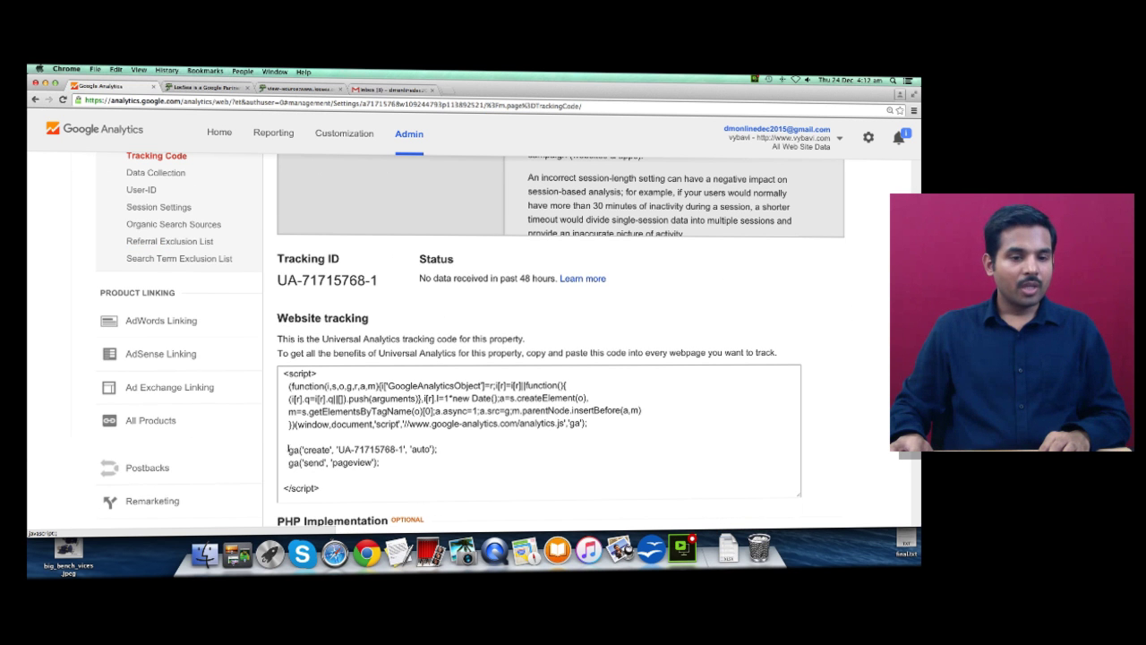
- Copy the tracking ID from the vybavi tracking code and replace the LocSea tracking ID in the Gmail draft's script with it
left_click_drag(284, 446, 357, 449)
key("super+a")
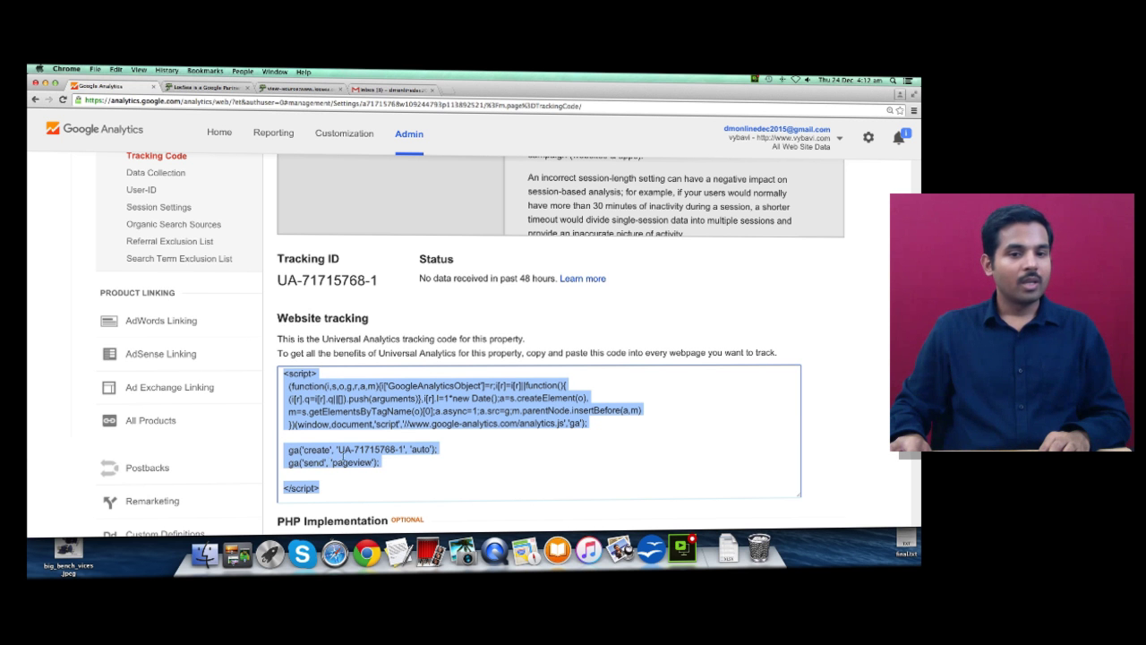
left_click(338, 448)
left_click_drag(357, 449, 402, 449)
key("super+c")
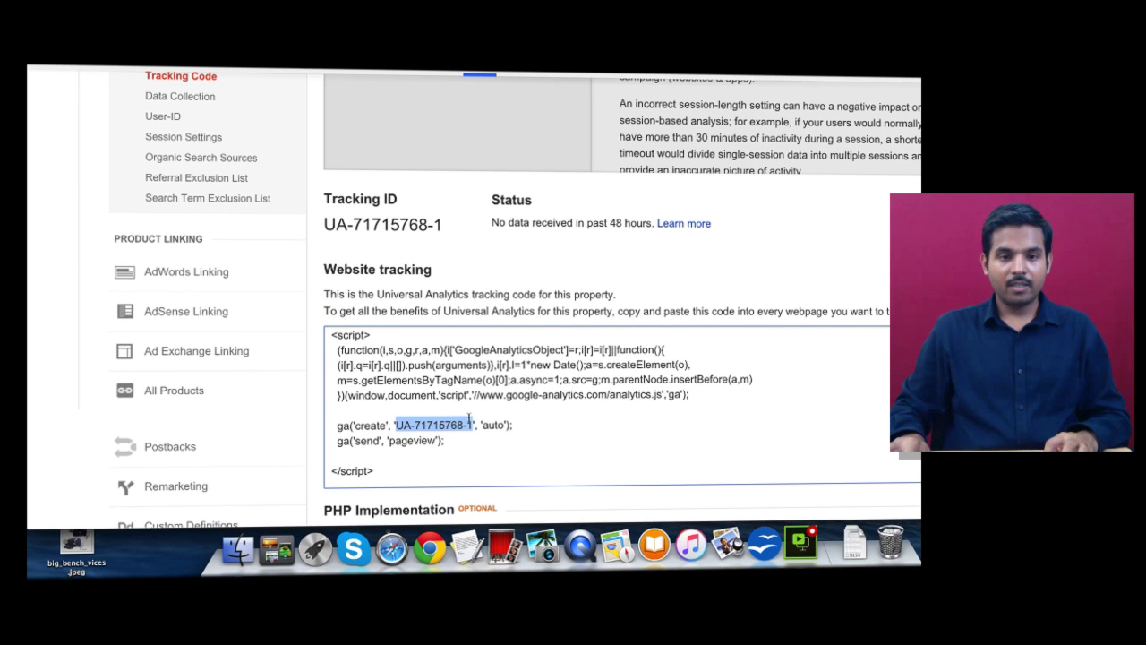
key("super+a")
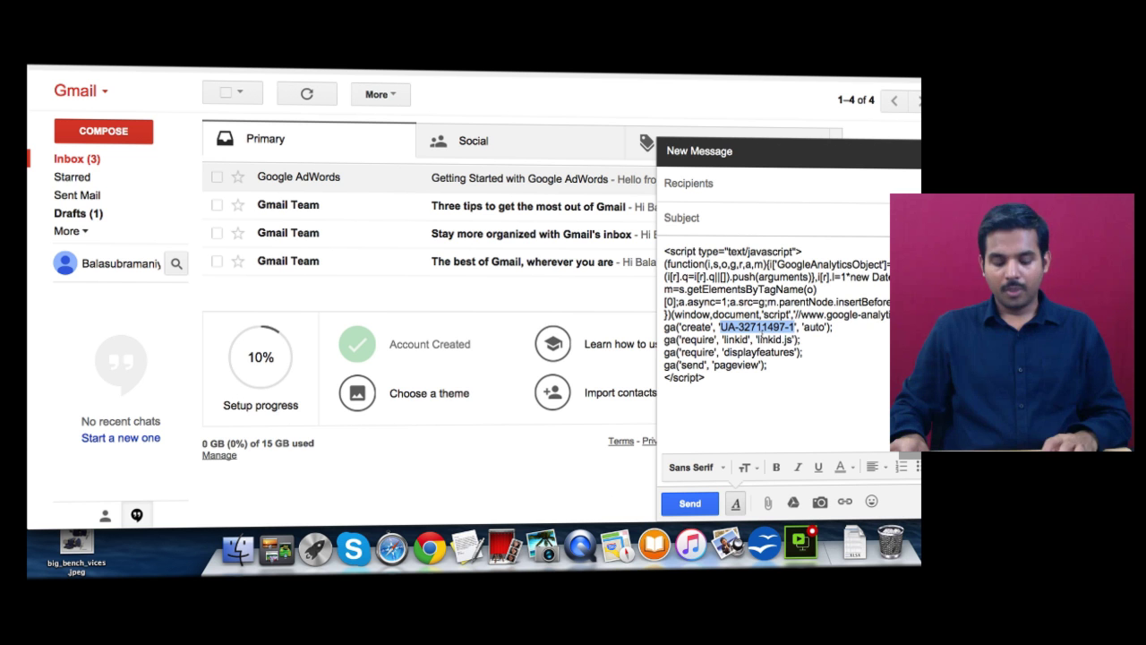
key("super+v")
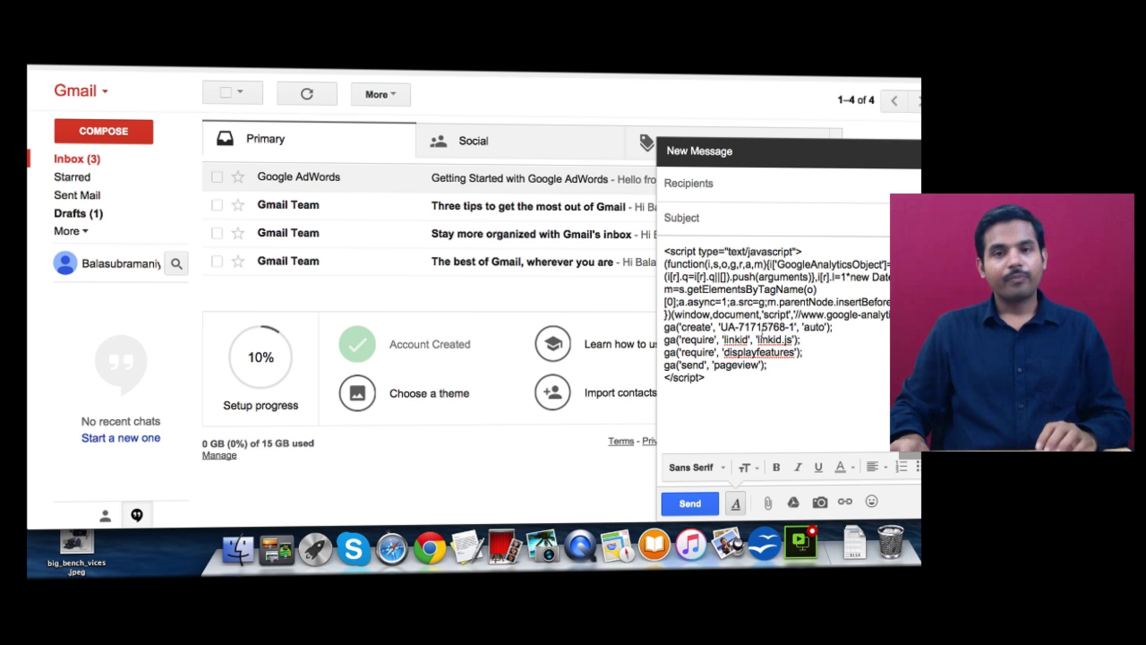
- Examine the linkid and displayfeatures lines in the draft's tracking script and highlight the complete script
left_click_drag(664, 340, 804, 353)
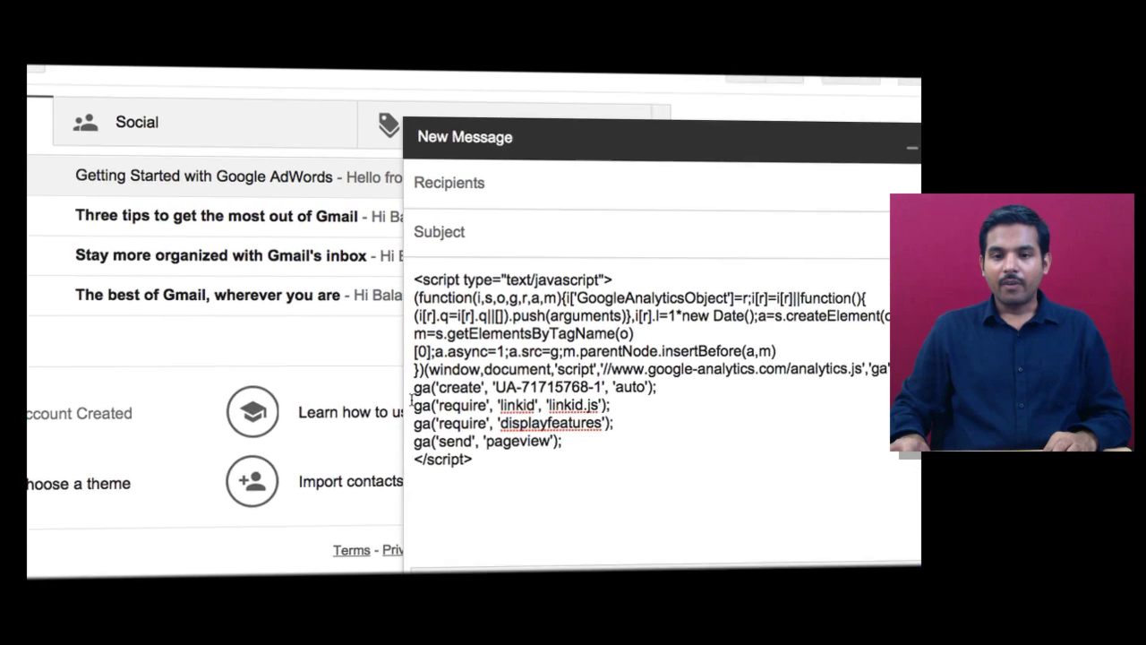
left_click(406, 428)
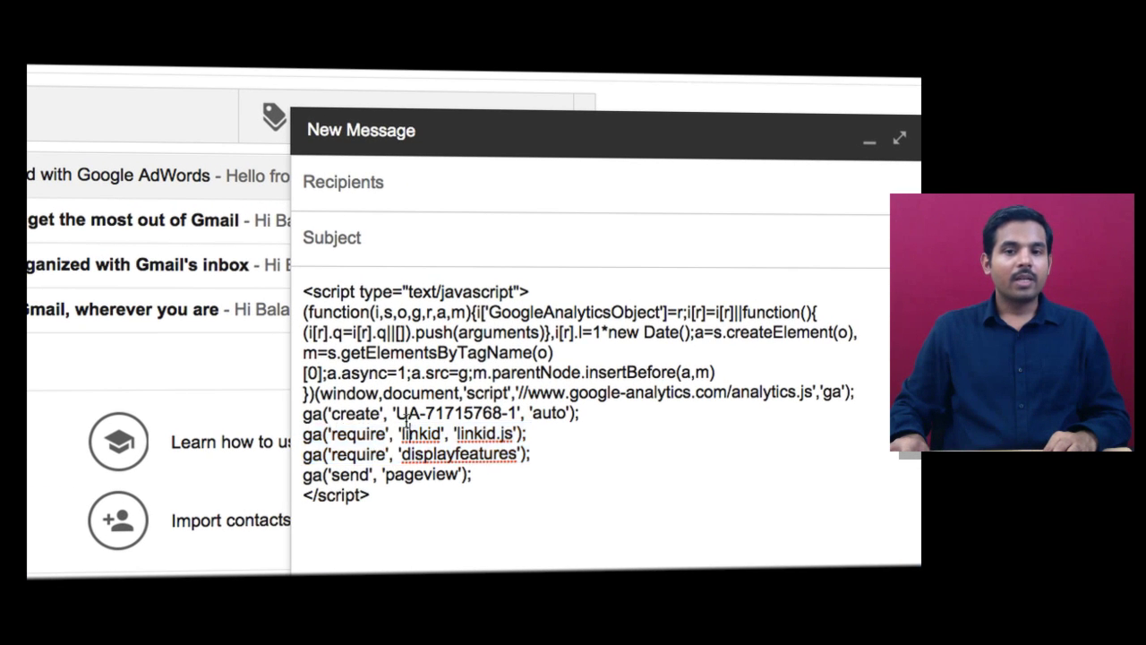
left_click_drag(399, 428, 524, 421)
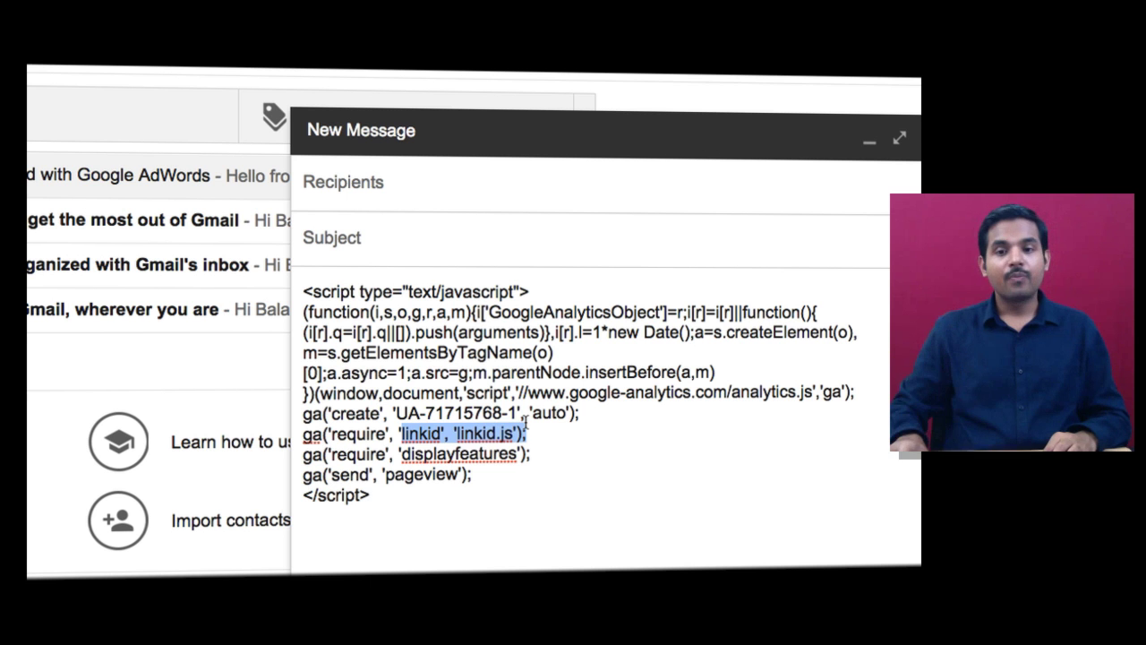
double_click(461, 450)
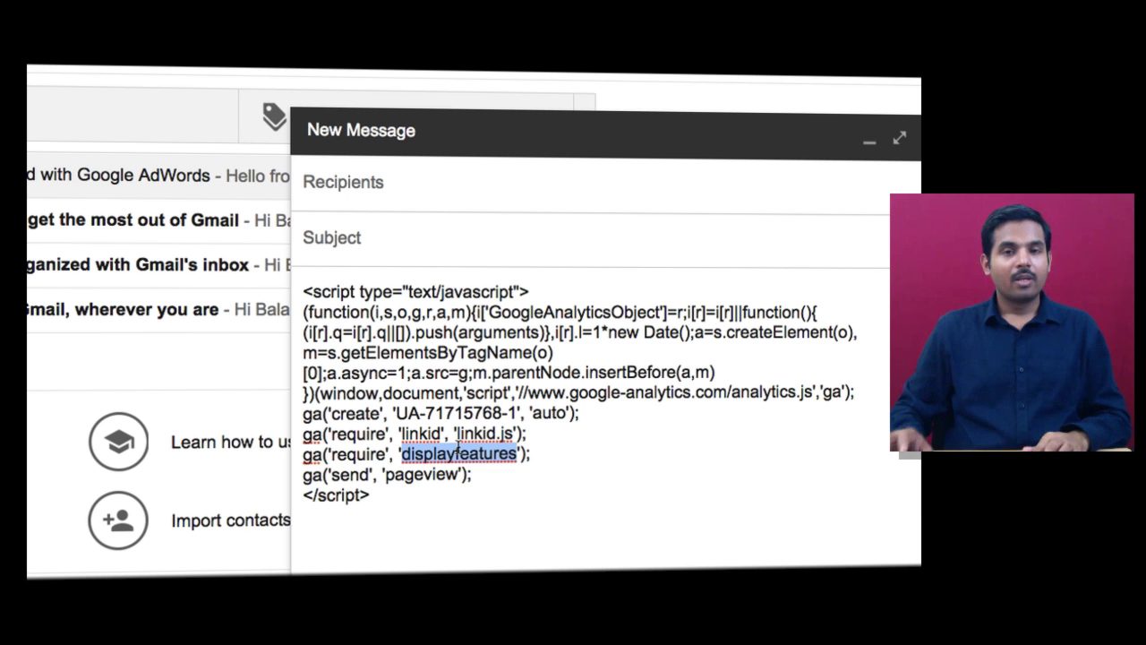
left_click(405, 492)
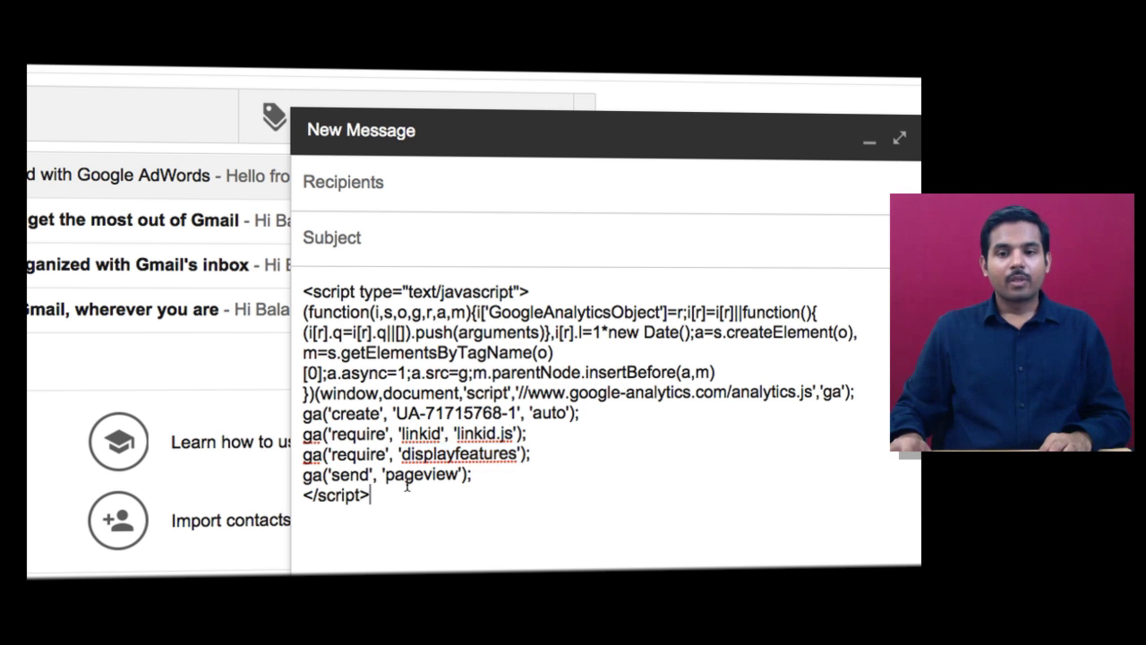
left_click(289, 264, "shift")
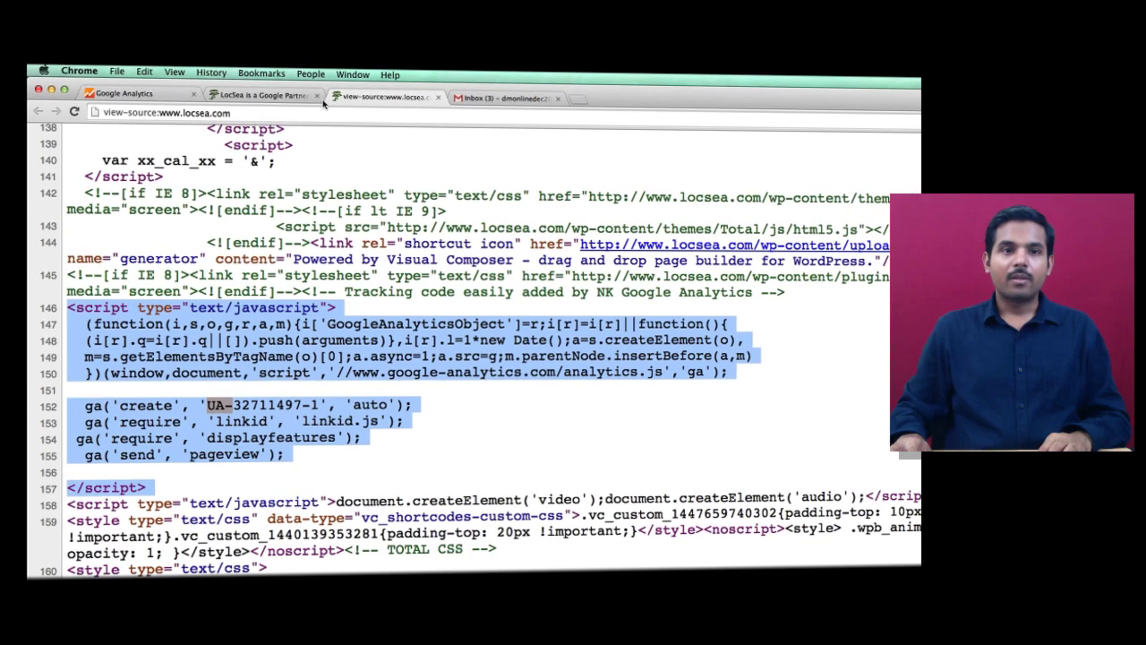
- Switch back to Google Analytics and return from the tracking code to the Vybavi account's administration overview
left_click(129, 93)
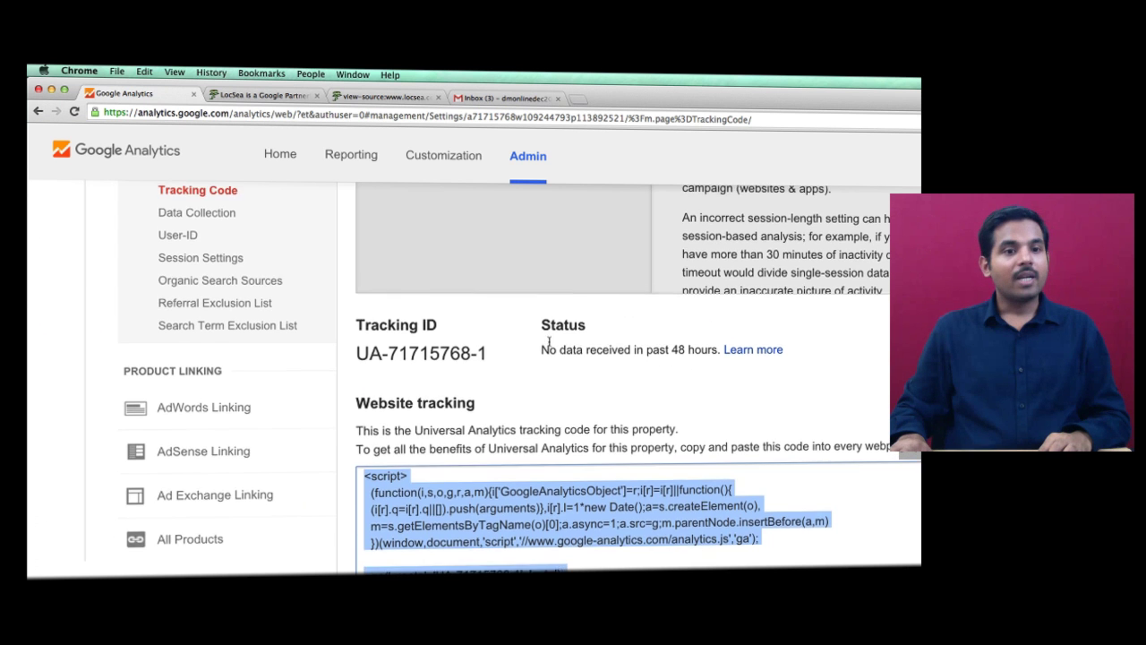
scroll(546, 343, "up", 5)
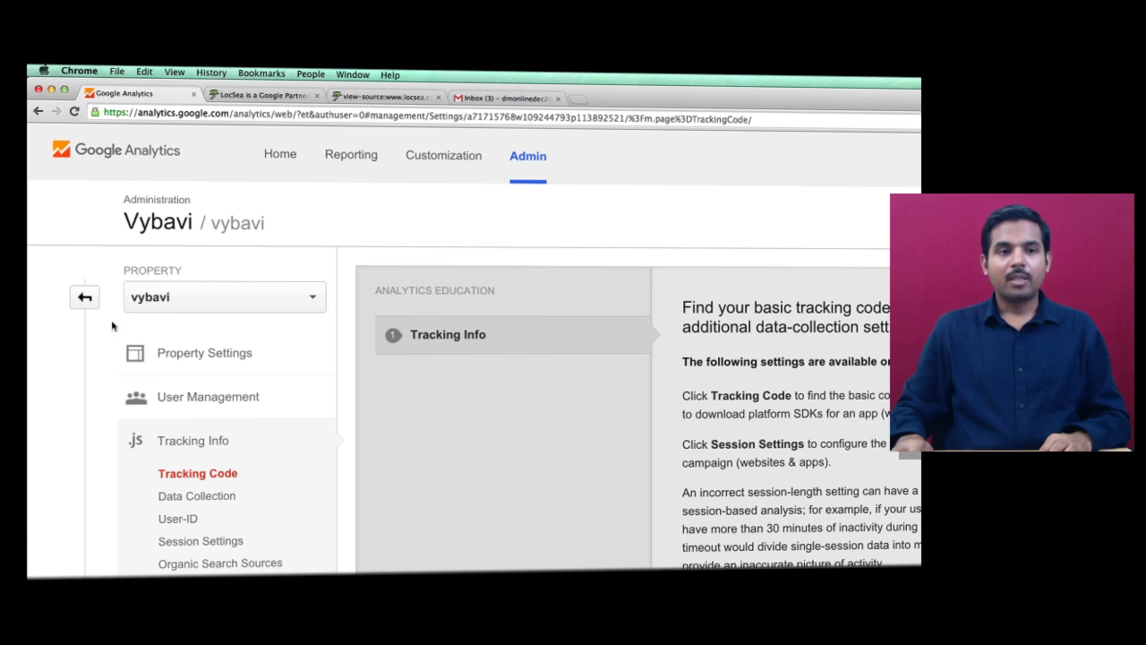
left_click(83, 298)
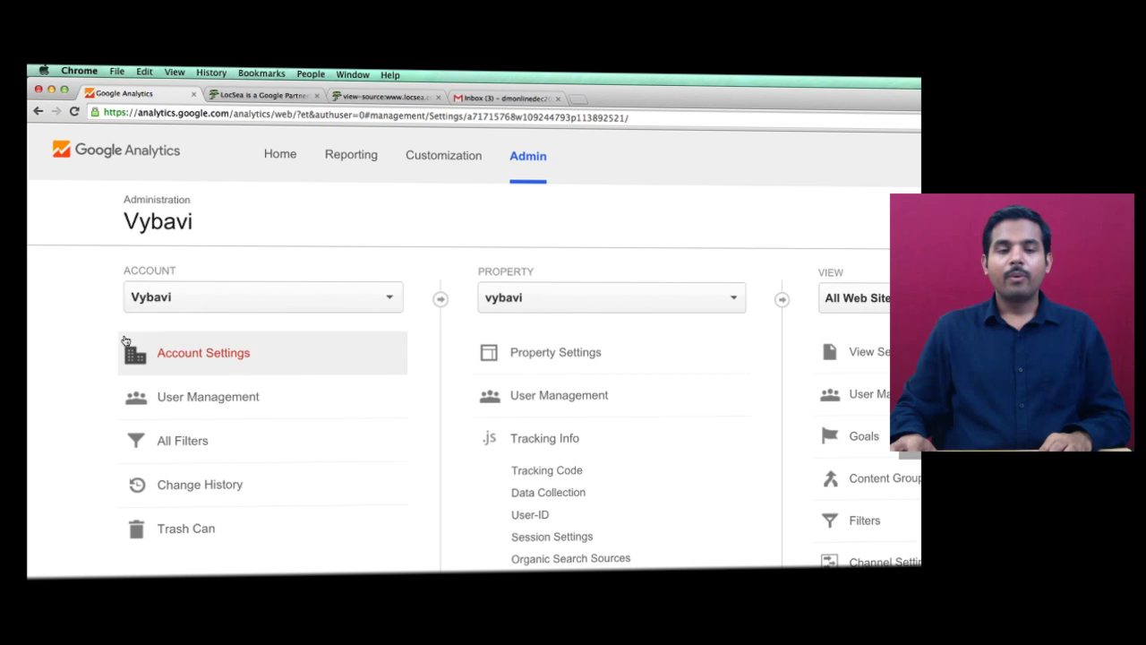